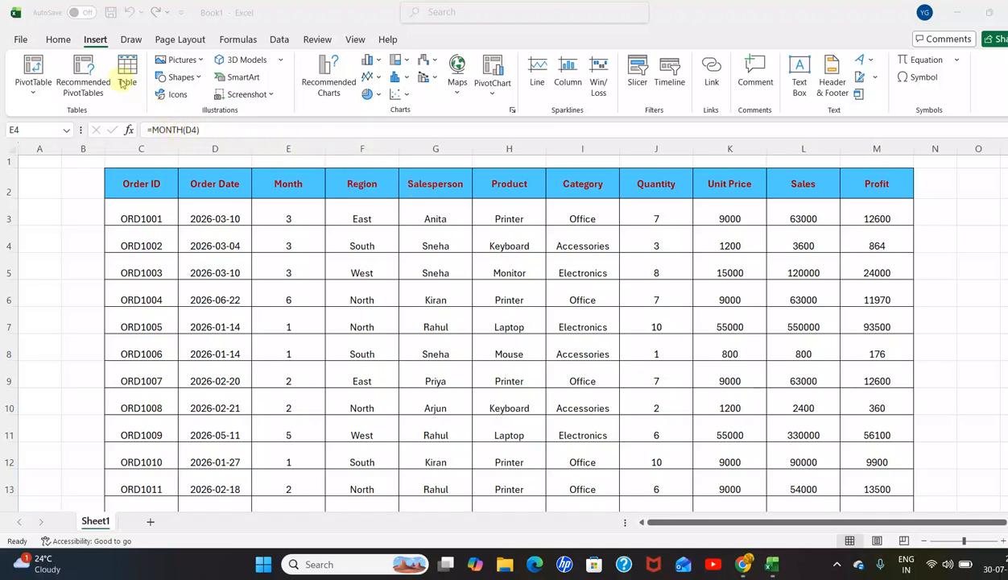
Step: Create a PivotTable from the sales data range Sheet1!$C$2:$M$102 on a new worksheet
click(96, 44)
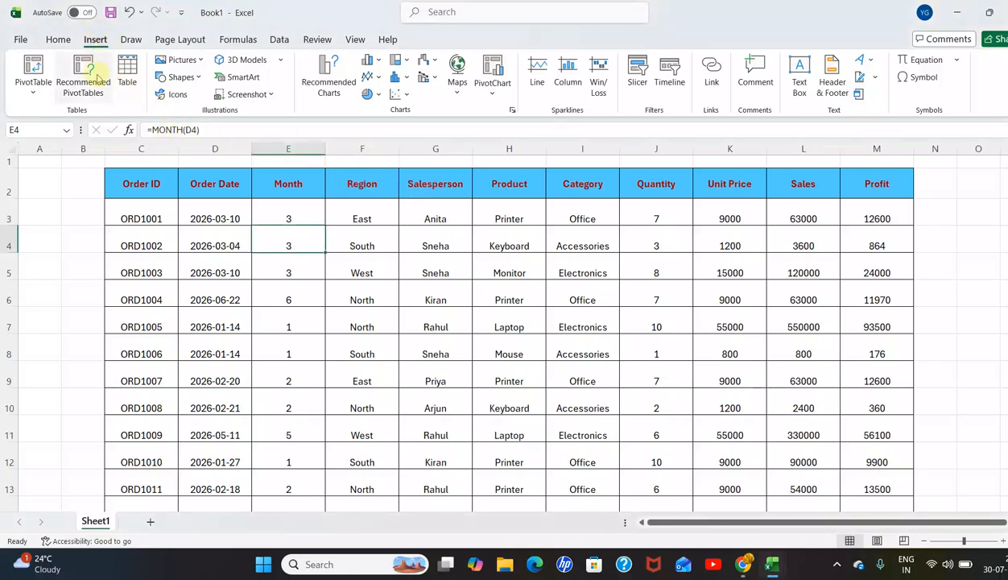
click(54, 38)
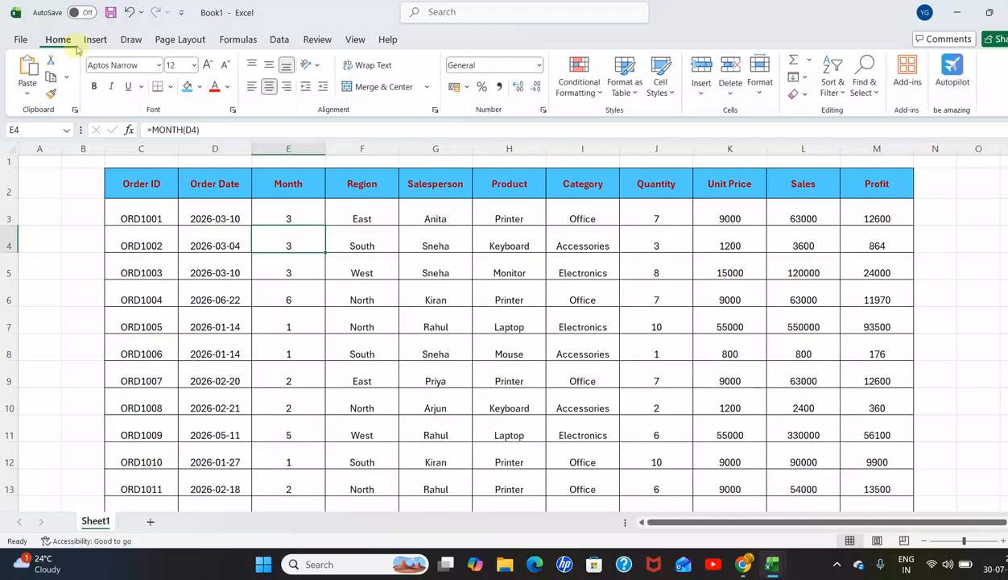
click(419, 269)
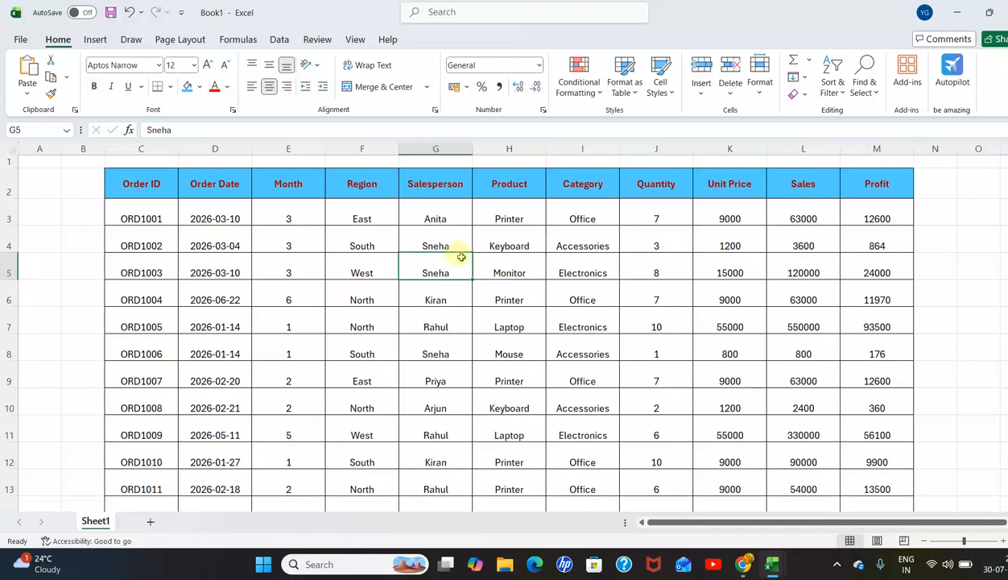
click(95, 40)
click(39, 90)
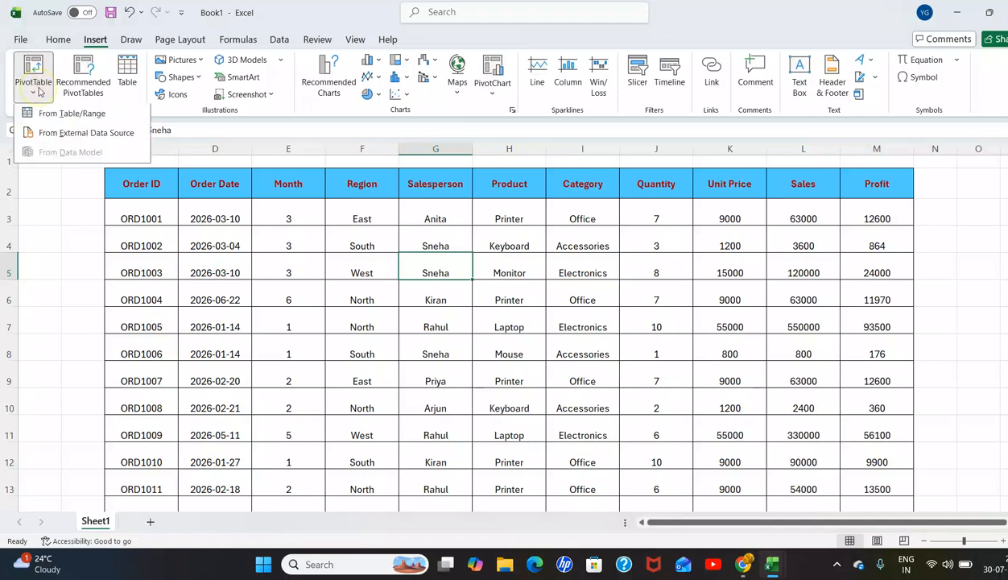
click(80, 116)
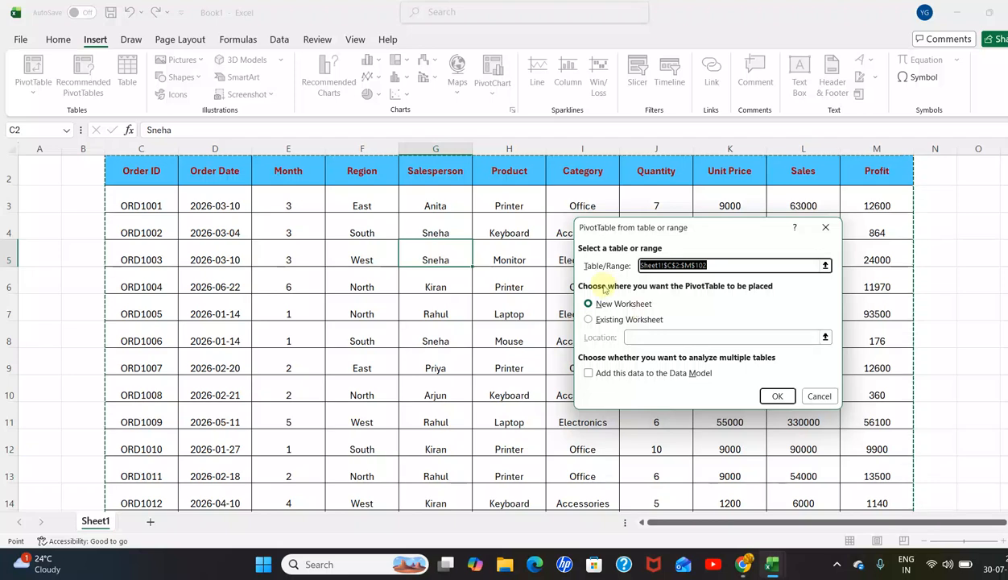
click(775, 396)
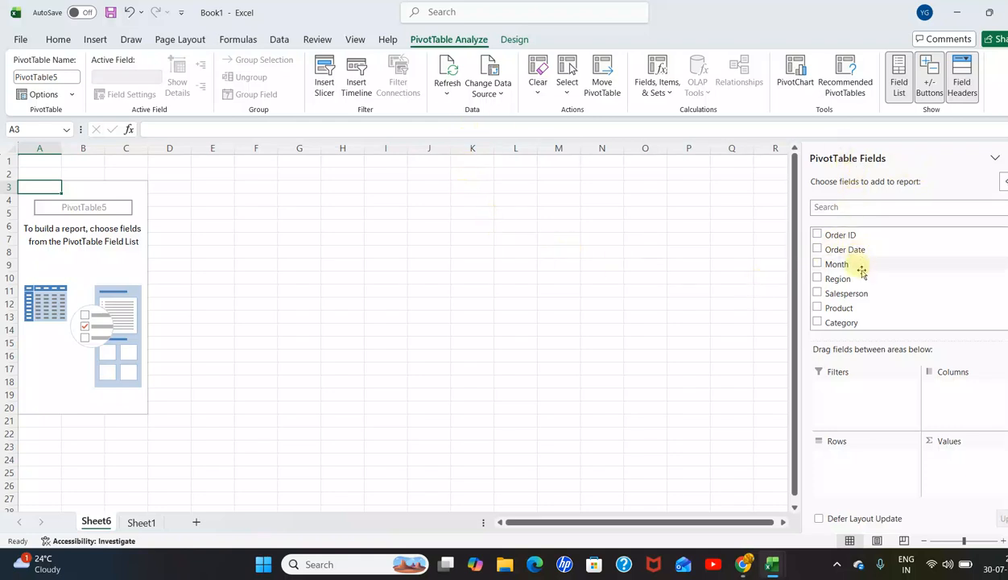
Step: Build the PivotTable with Month as the row field and the sum of Sales as the value field
scroll(857, 278, down, 2)
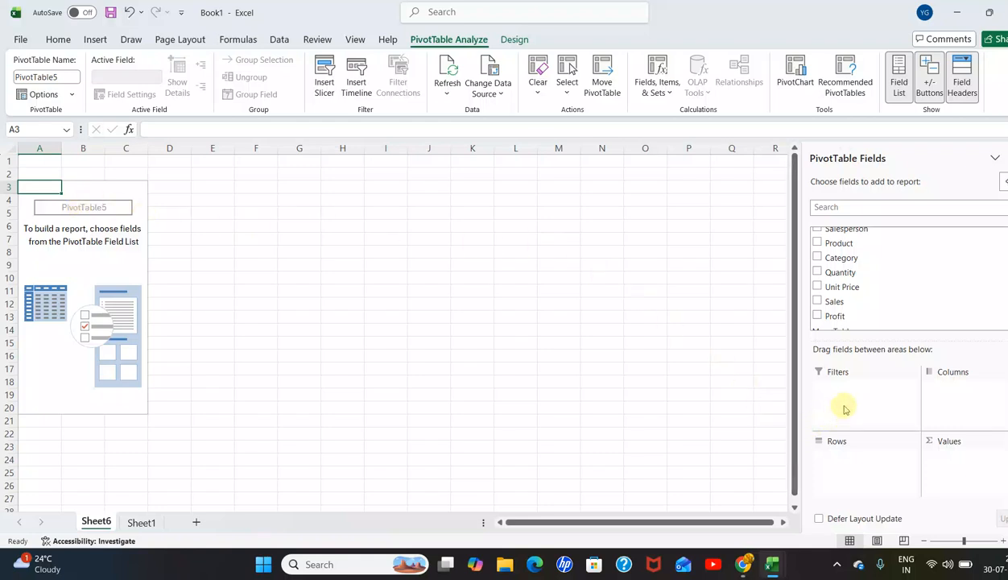
scroll(864, 297, up, 2)
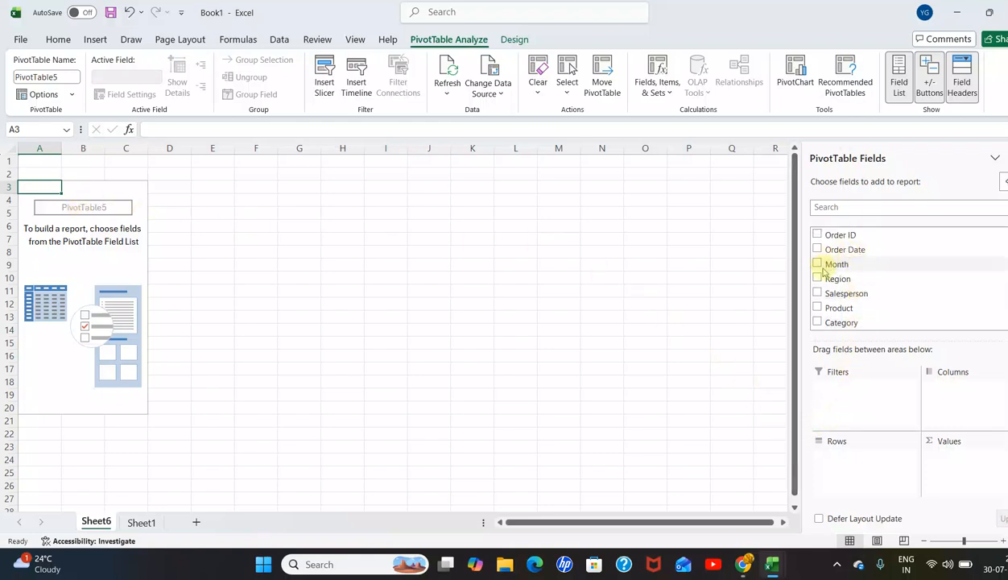
drag(815, 266, 834, 461)
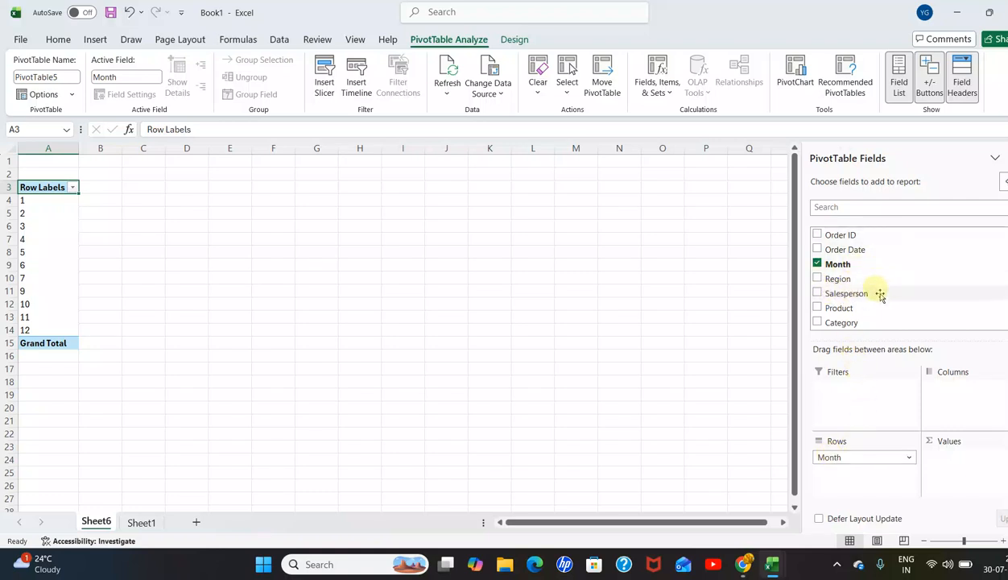
scroll(877, 296, down, 2)
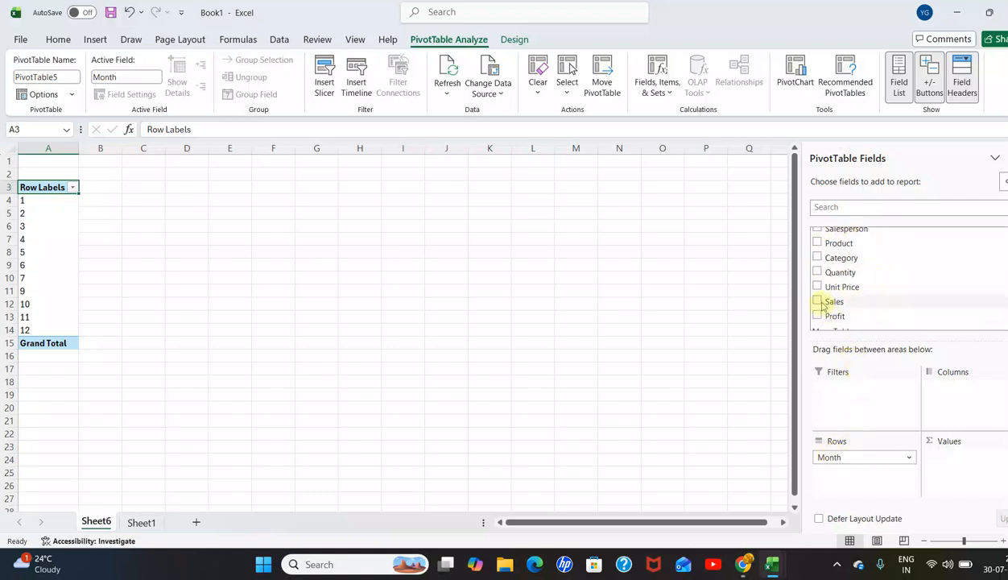
drag(821, 307, 947, 466)
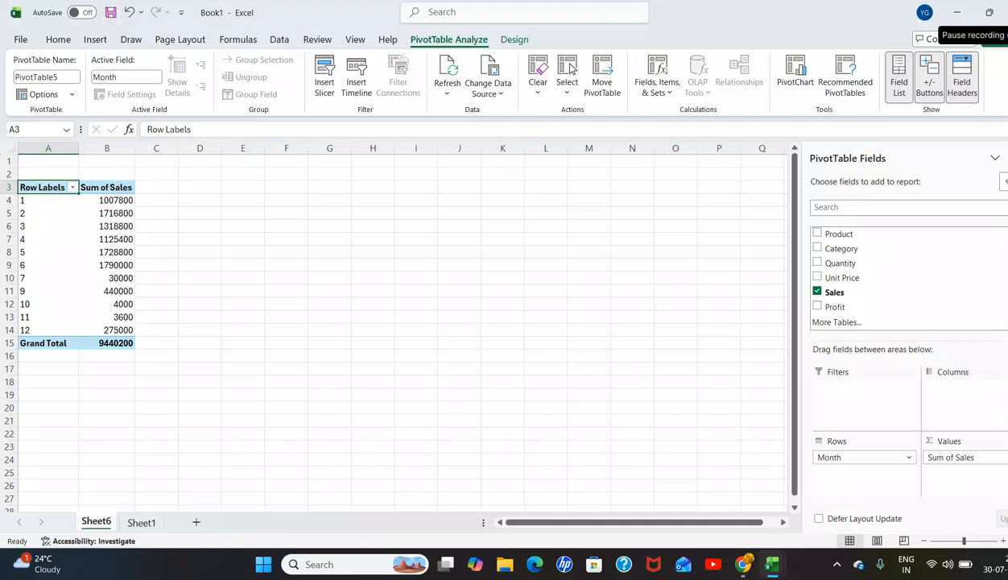
click(971, 12)
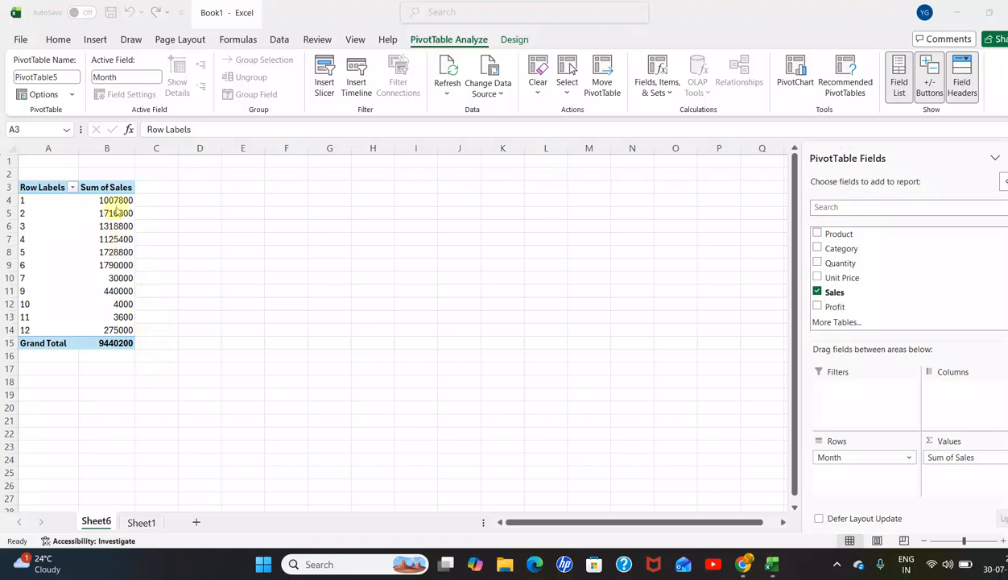
Step: Sort the monthly Sum of Sales values, alternating between ascending and descending order and ending with largest to smallest
click(112, 202)
drag(122, 199, 121, 328)
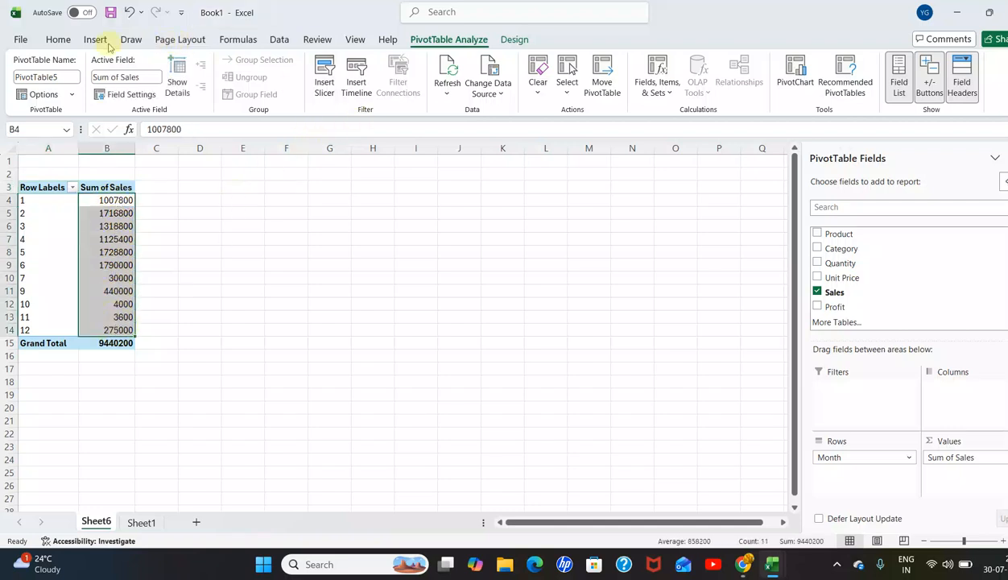
click(60, 39)
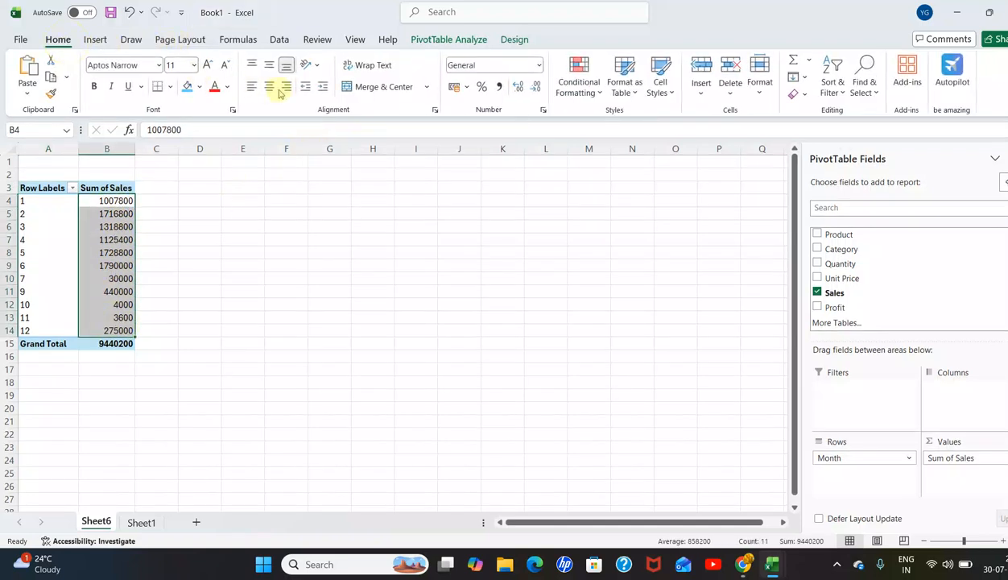
click(282, 40)
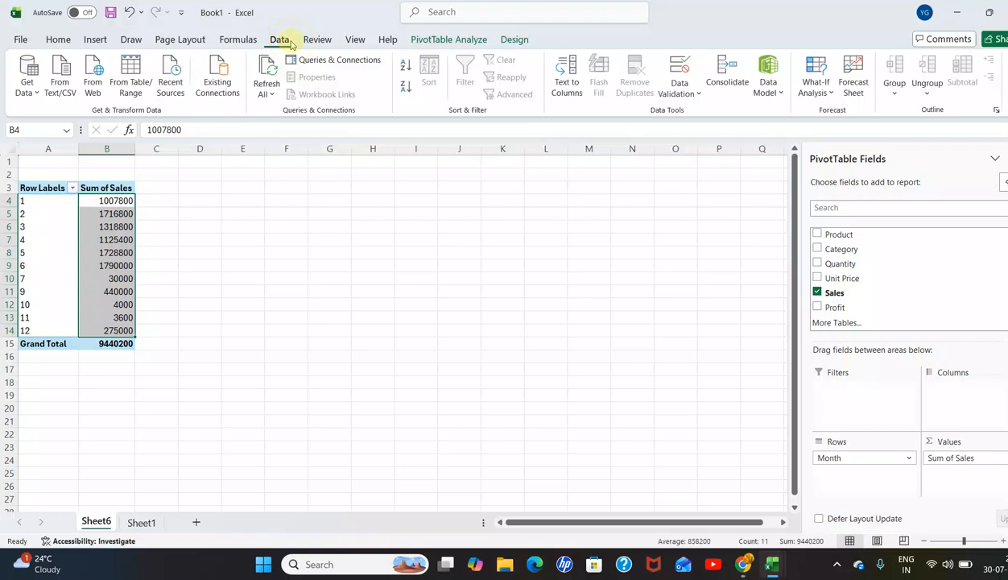
click(405, 65)
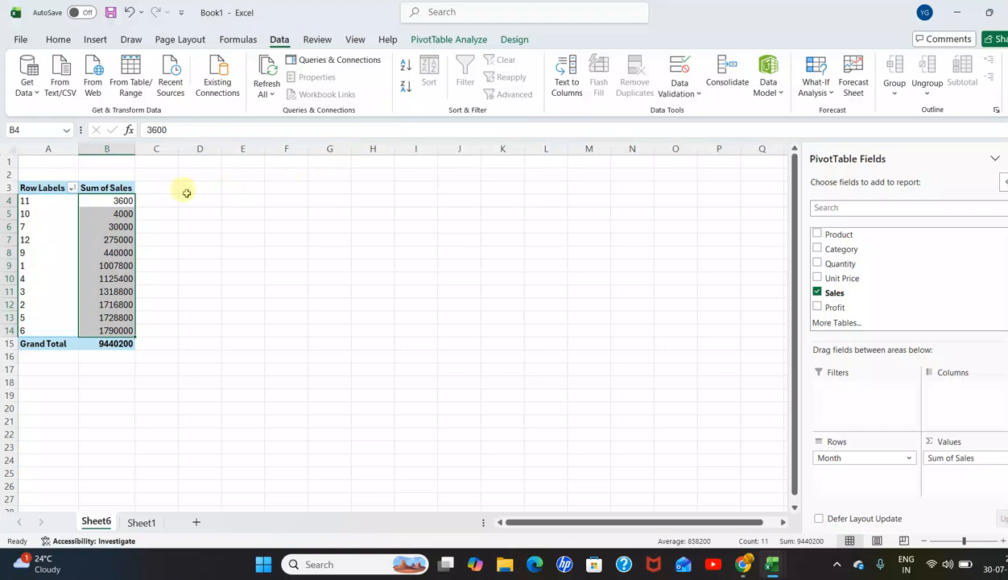
click(406, 86)
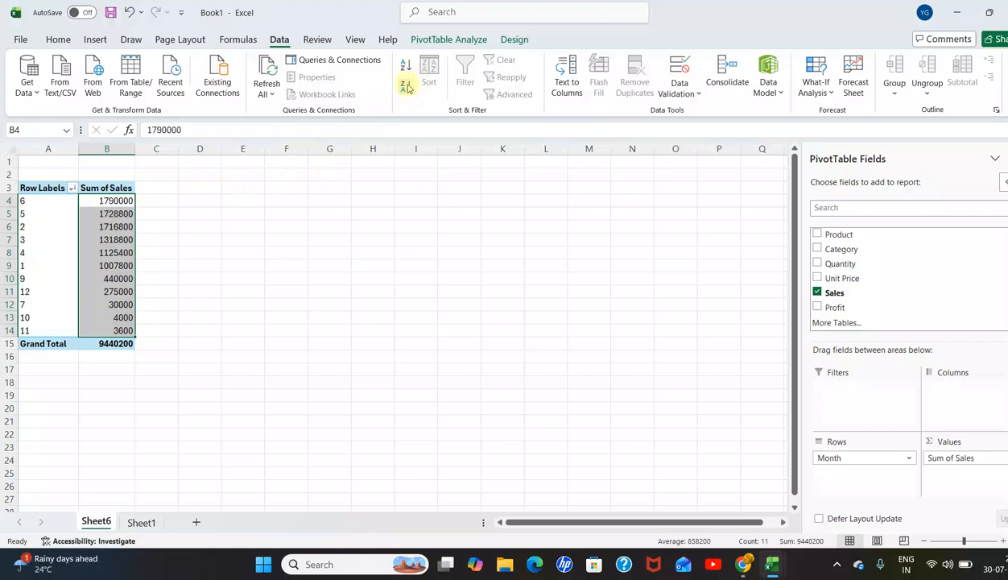
click(405, 66)
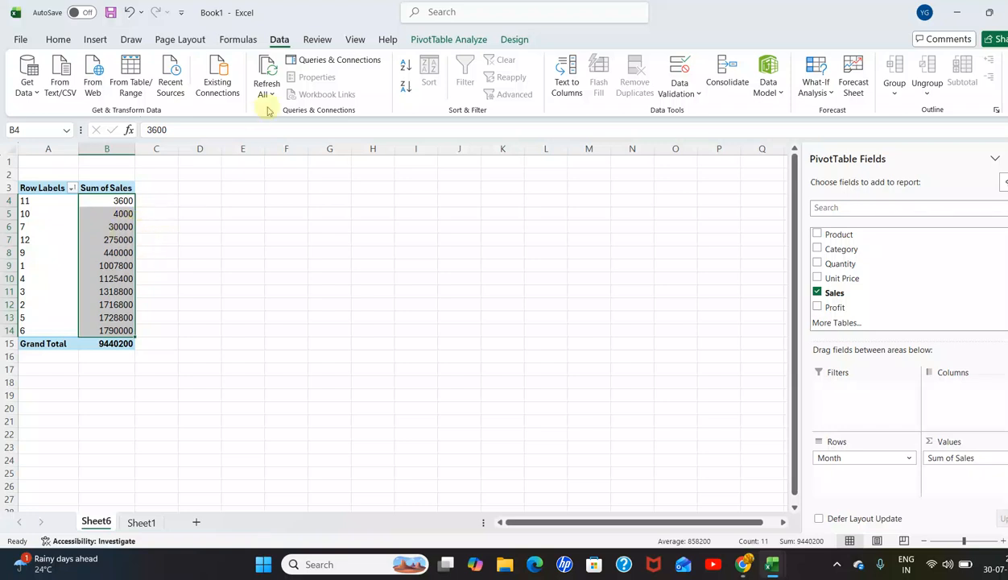
click(405, 87)
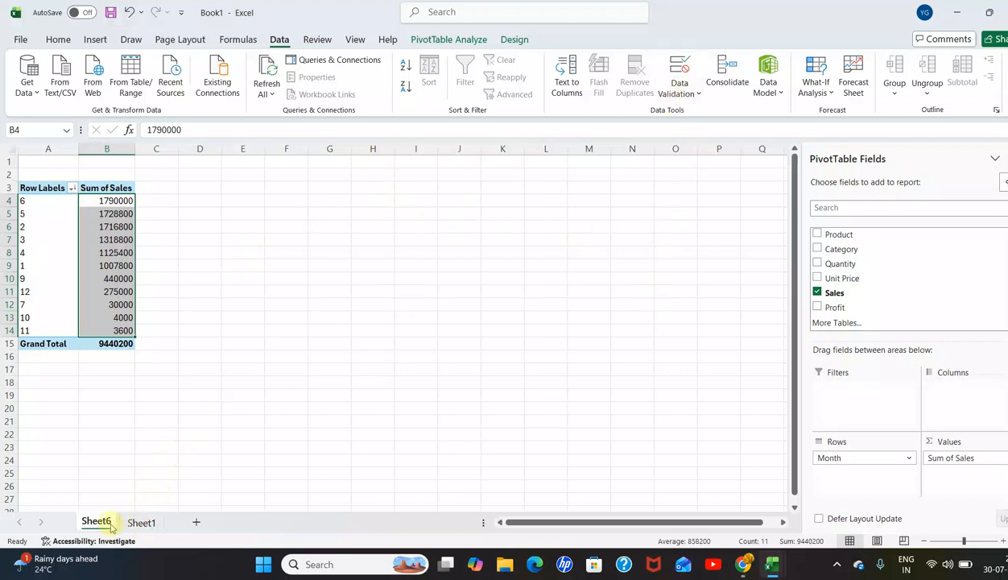
Step: Return to Sheet1 and create another PivotTable from the range $C$2:$M$102 on a new worksheet
click(141, 523)
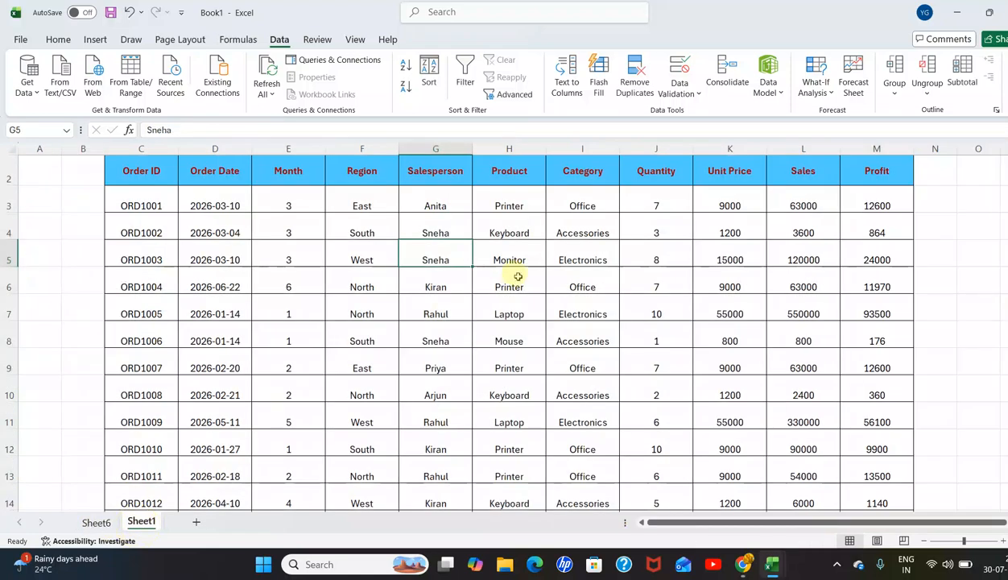
click(372, 234)
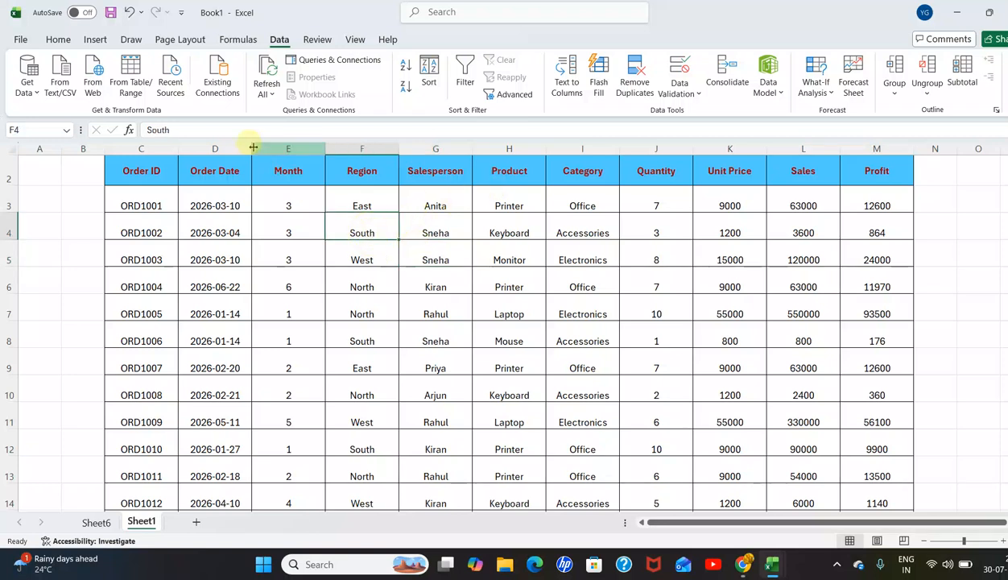
click(95, 40)
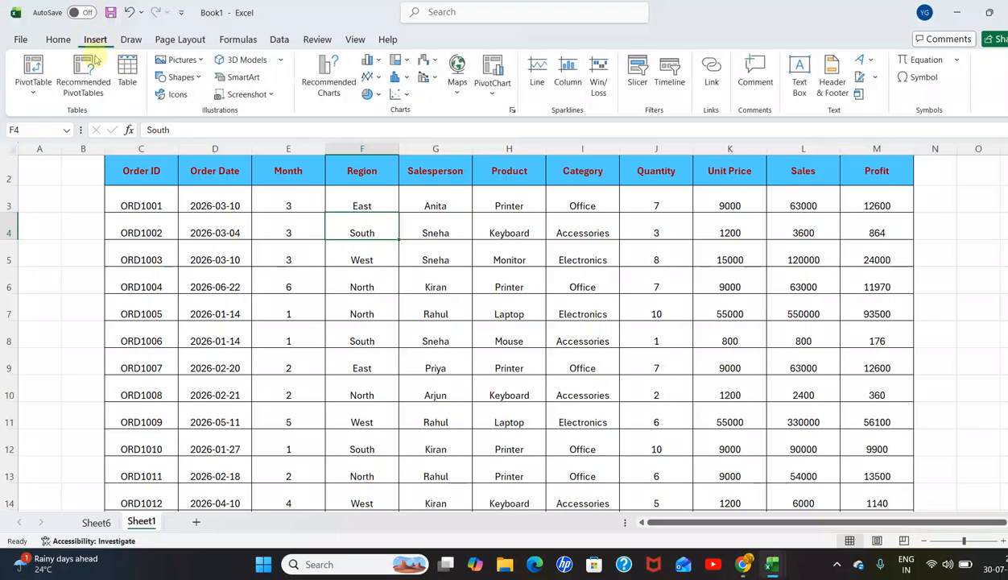
click(32, 74)
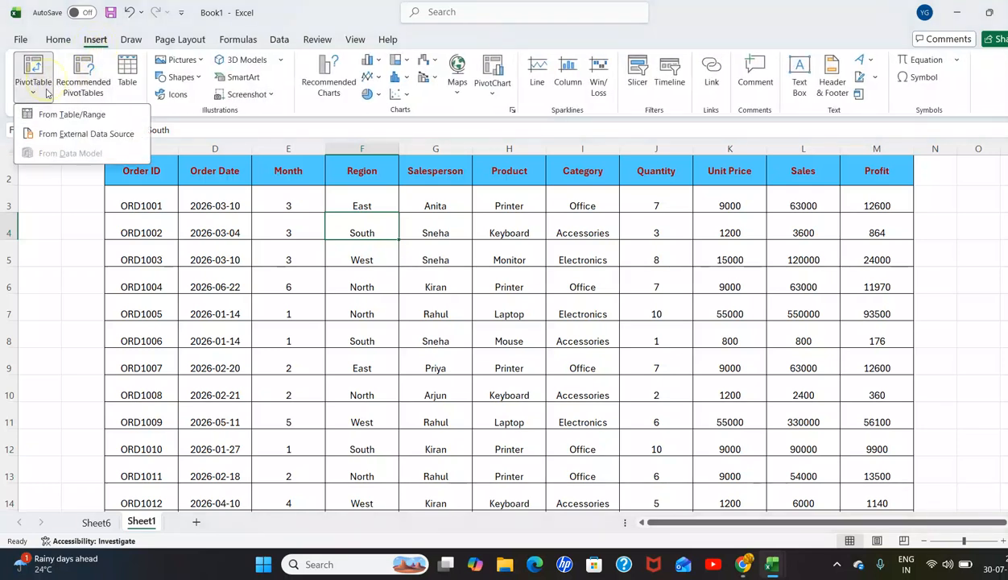
click(86, 121)
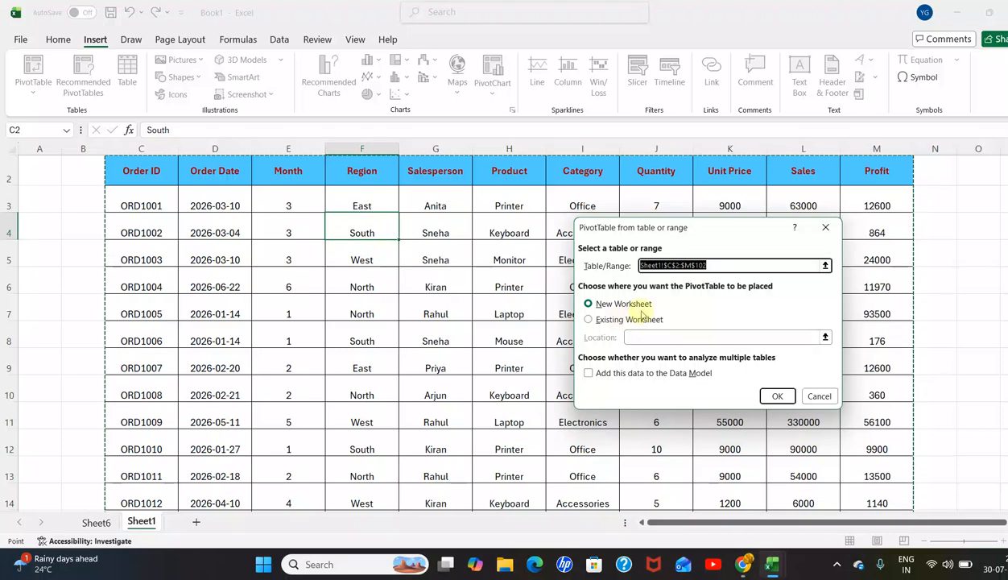
click(773, 395)
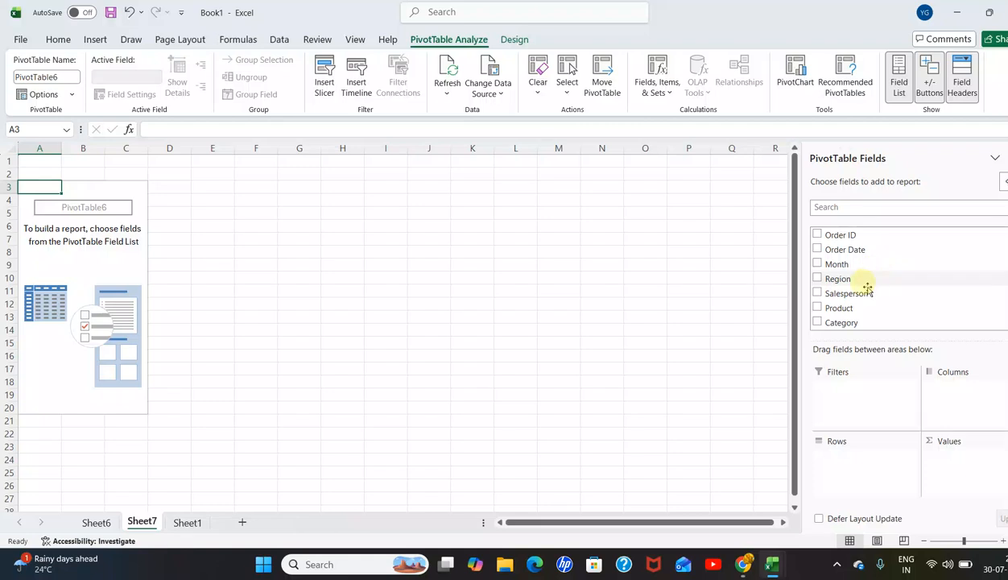
Step: Build the new PivotTable with Region as the row field and the sum of Sales as the value field
drag(818, 280, 850, 461)
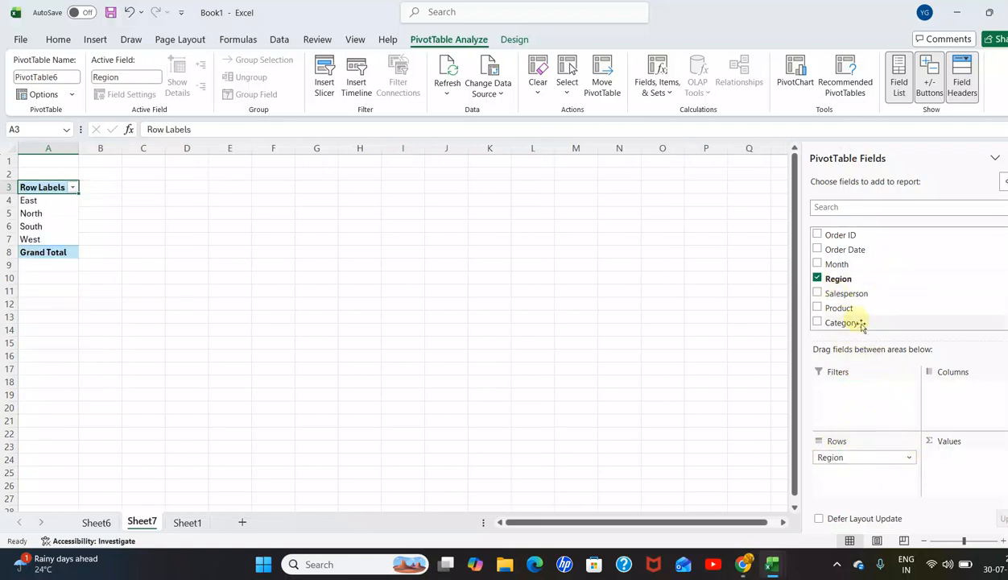
scroll(859, 287, down, 1)
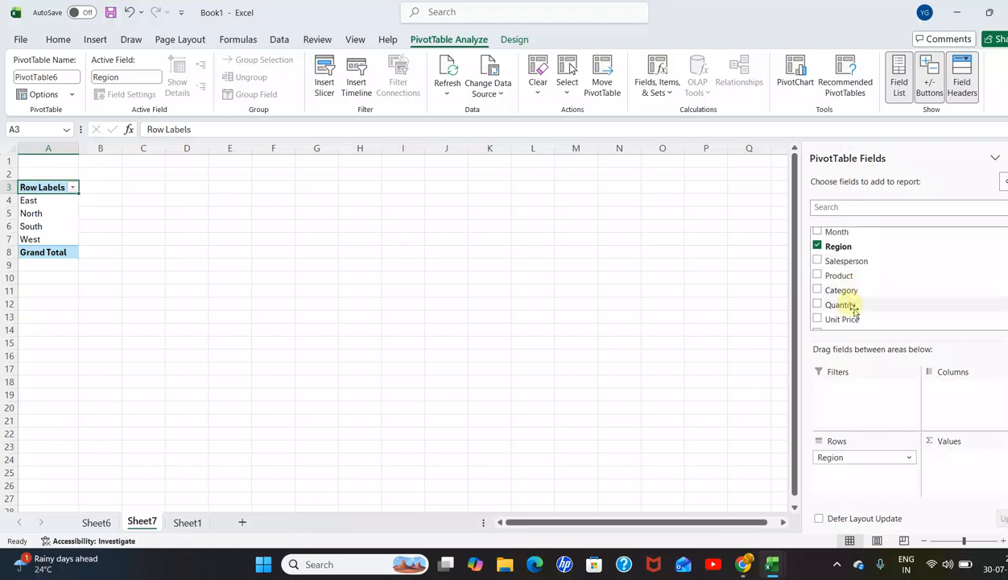
scroll(851, 300, down, 1)
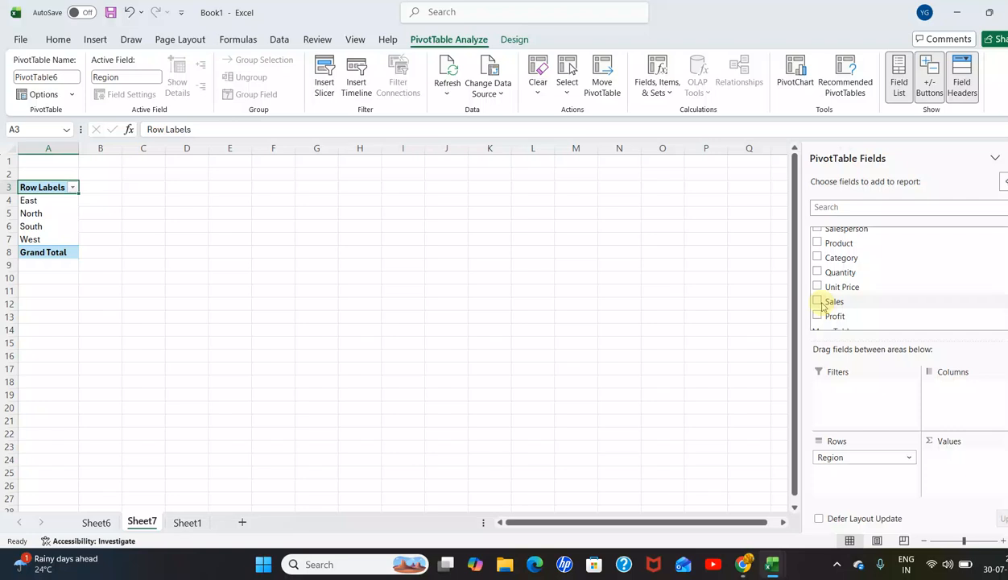
drag(820, 305, 940, 461)
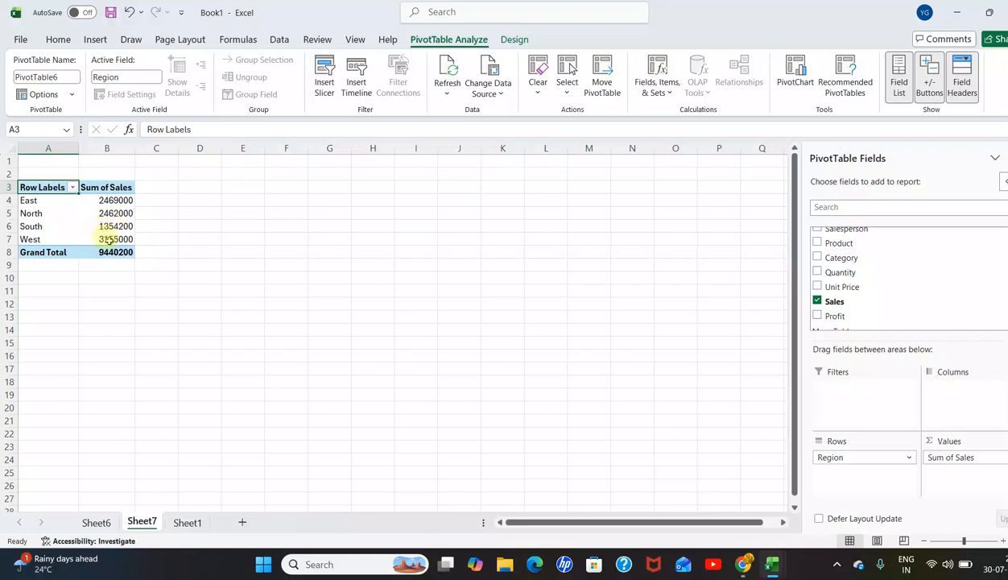
Step: Sort the regional Sum of Sales values ascending, then descending, and finish with smallest to largest
drag(120, 201, 121, 240)
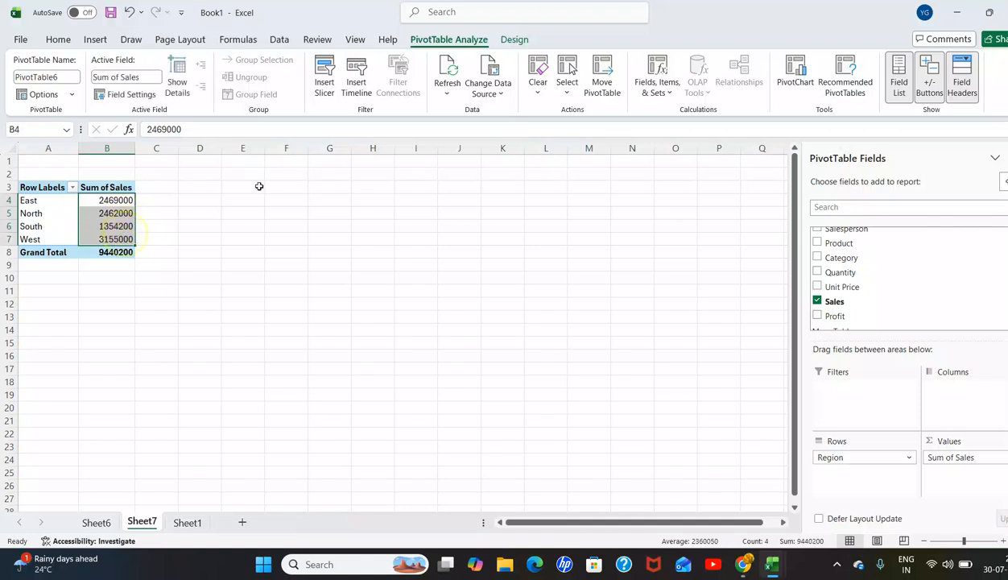
click(56, 39)
click(280, 40)
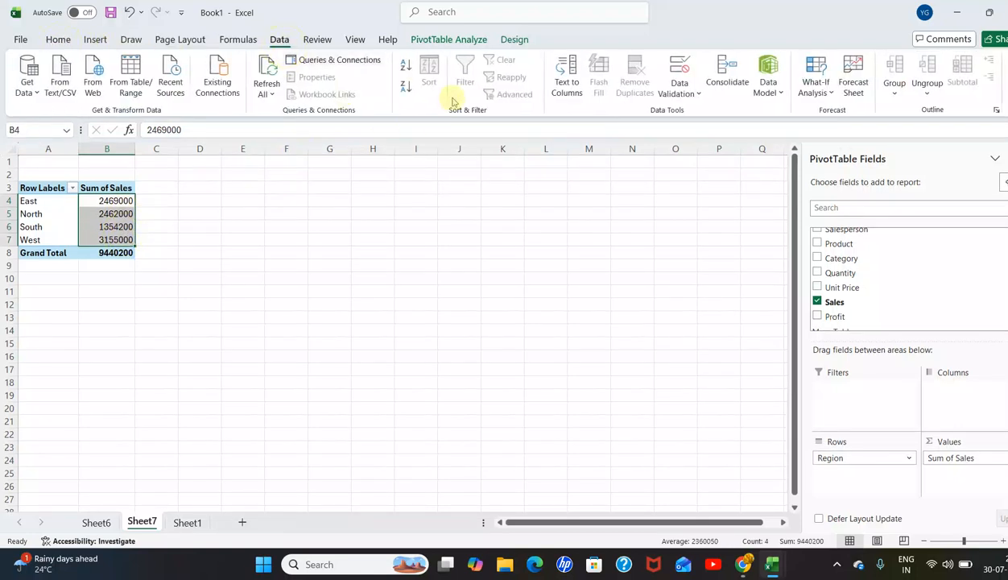
click(406, 75)
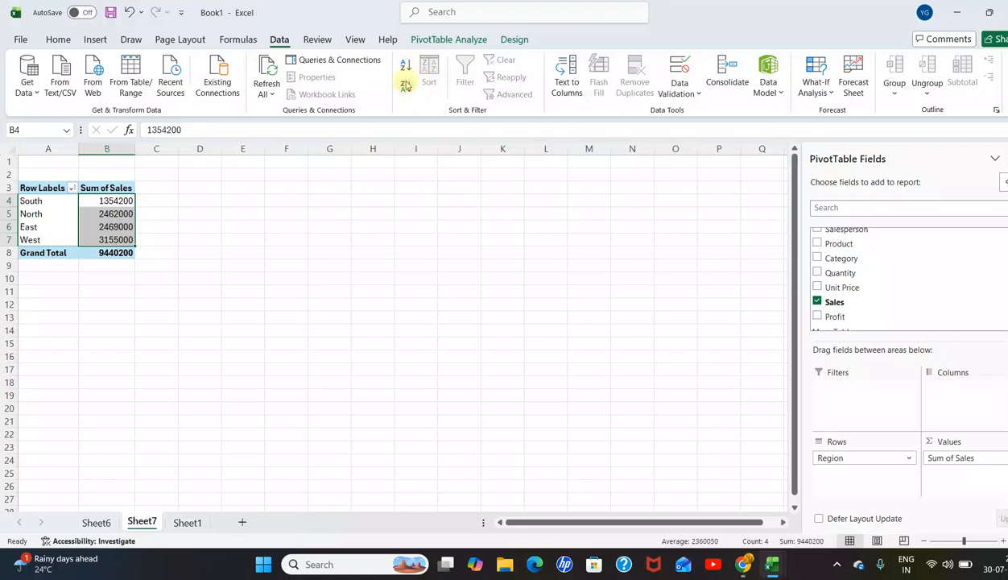
click(406, 88)
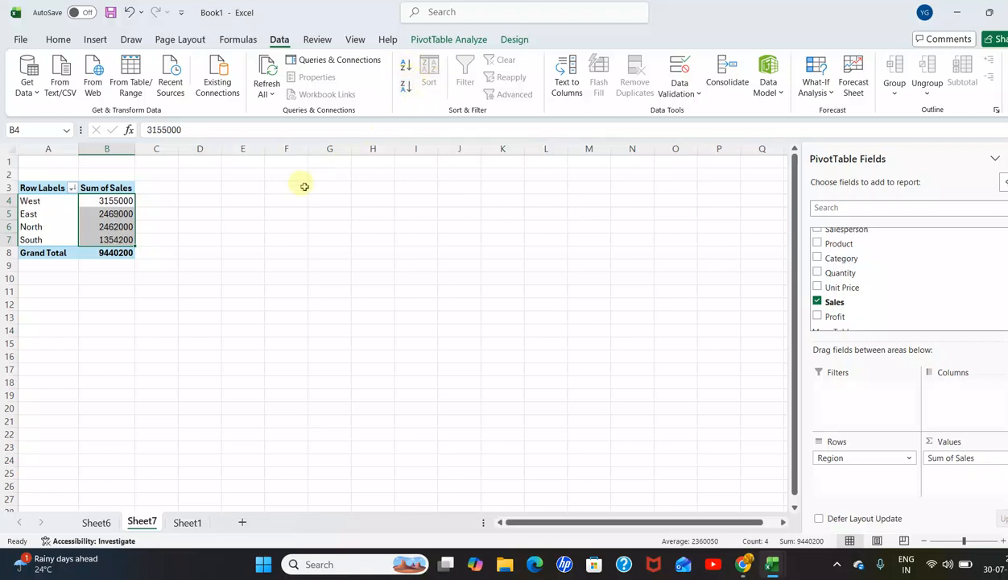
click(406, 69)
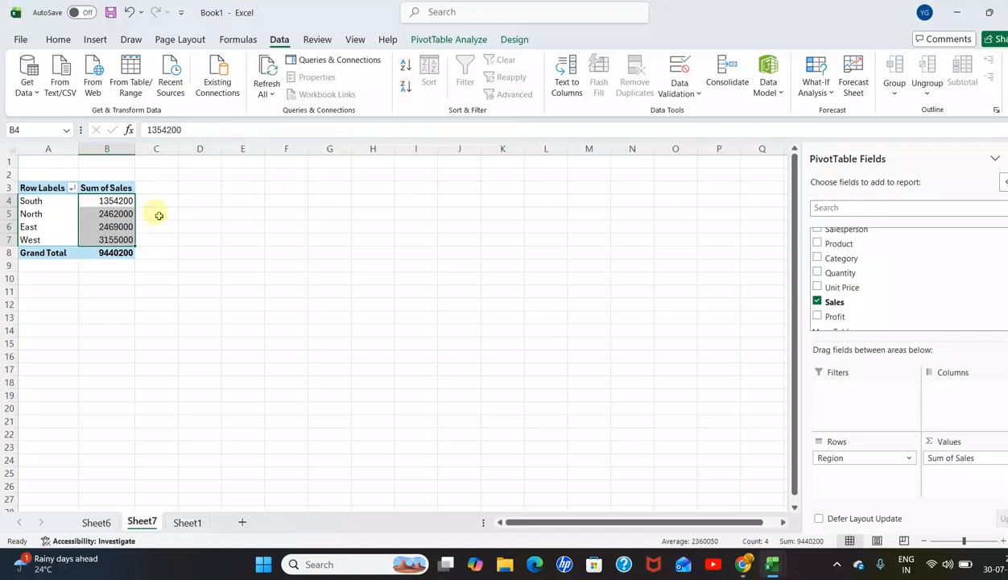
mouse_move(116, 210)
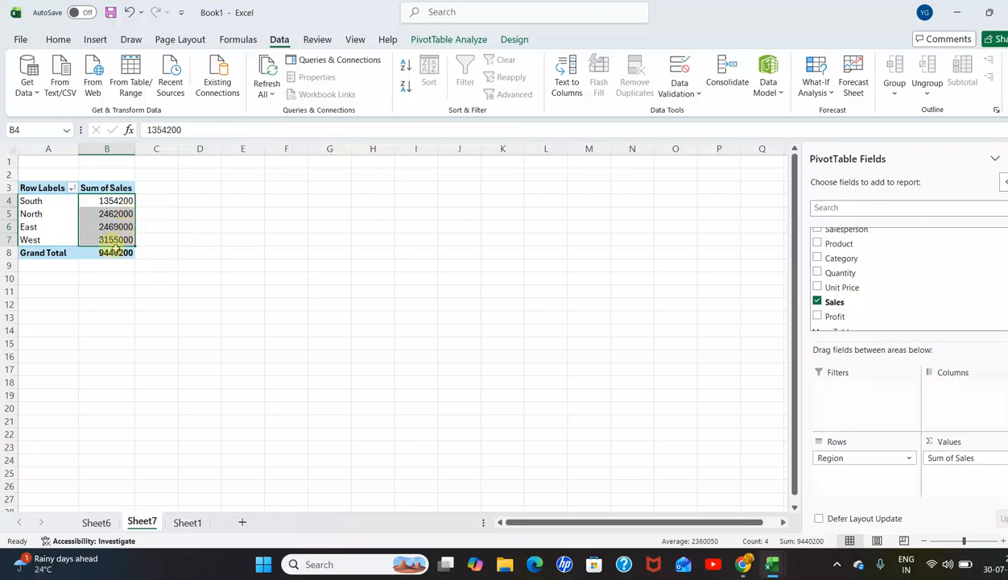
Step: Re-sort the regional Sum of Sales values from largest to smallest and back to smallest to largest
click(406, 87)
click(406, 67)
Step: Return to Sheet1 and create a third PivotTable from the range $C$2:$M$102 on a new worksheet
click(187, 521)
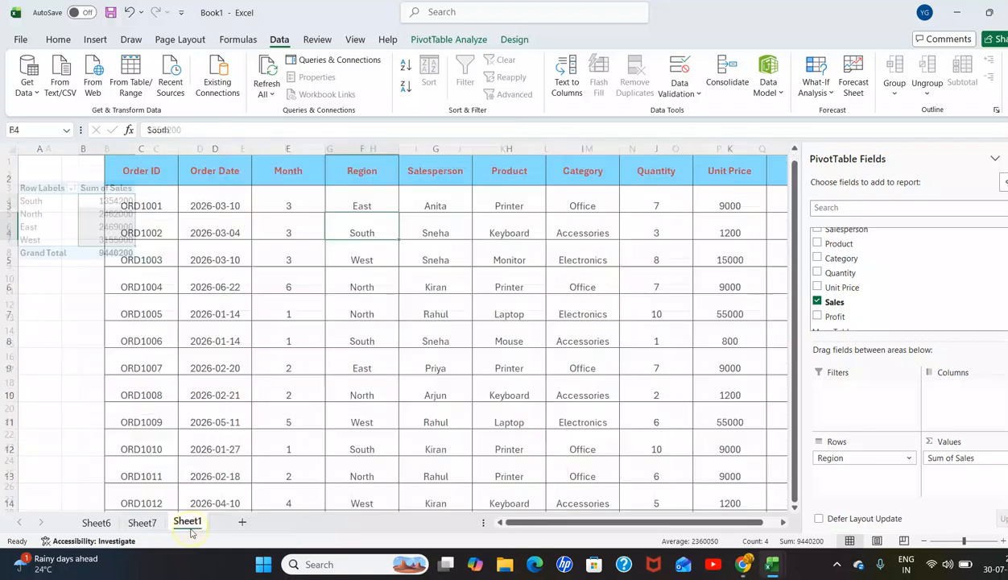
click(405, 412)
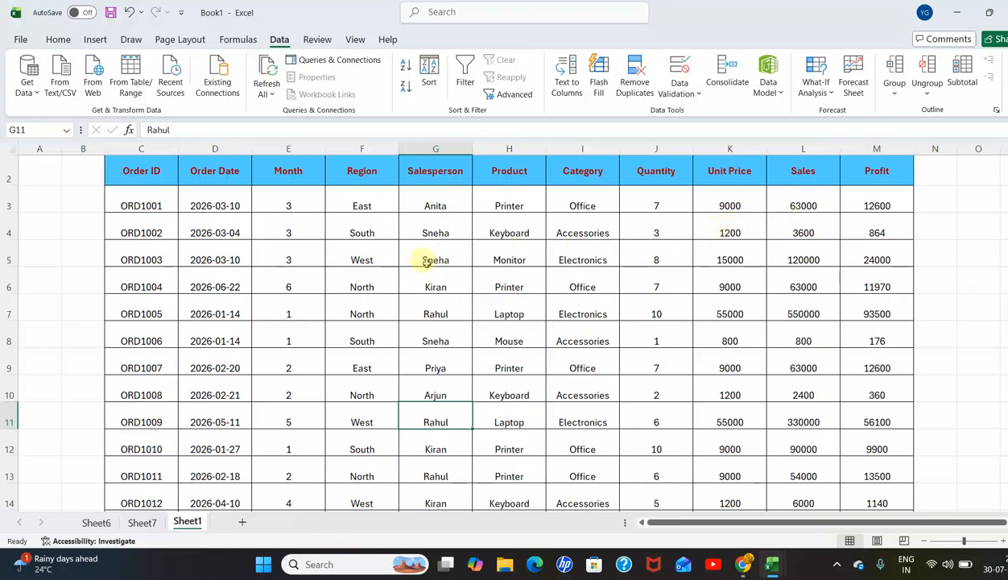
click(455, 230)
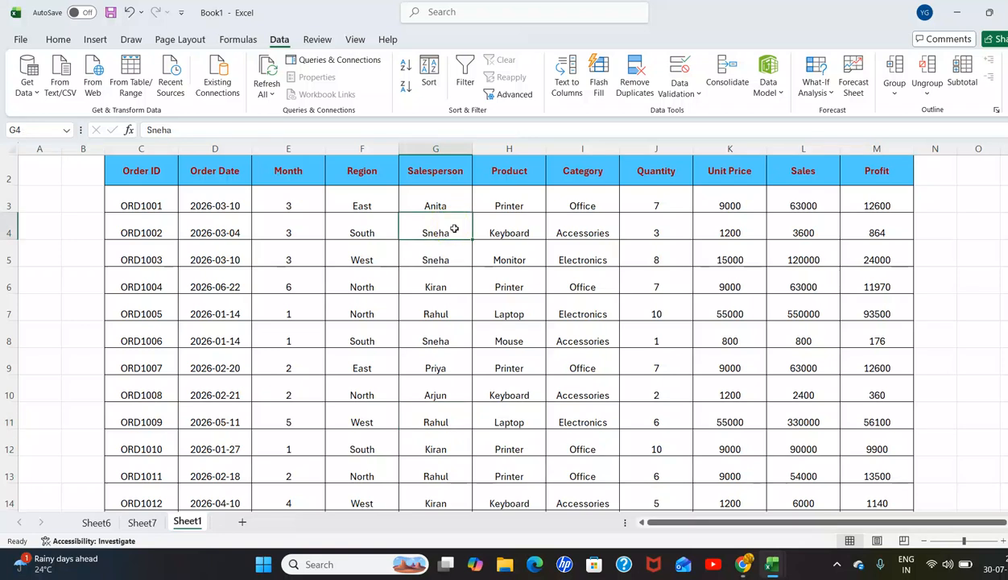
click(95, 40)
click(40, 92)
click(49, 116)
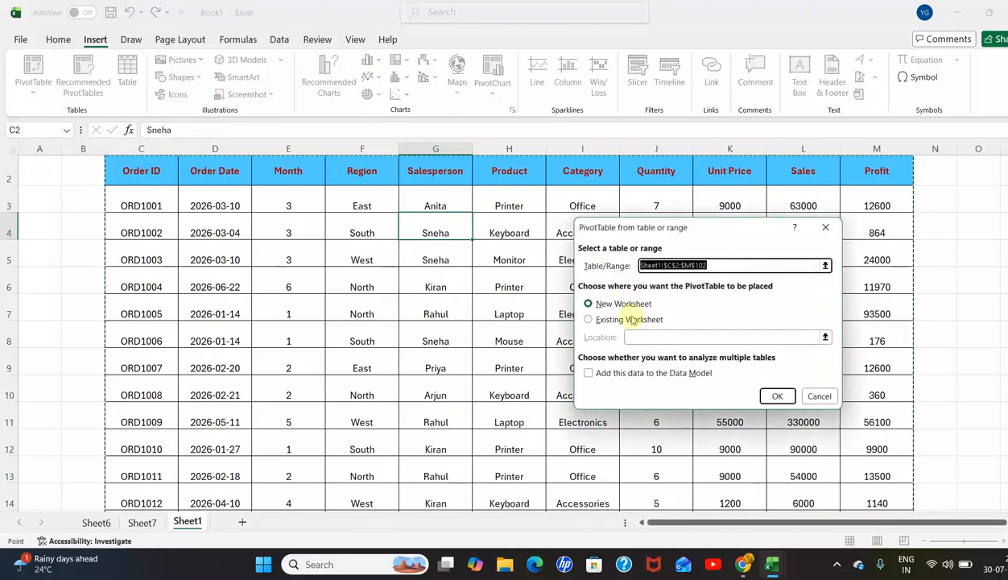
click(773, 396)
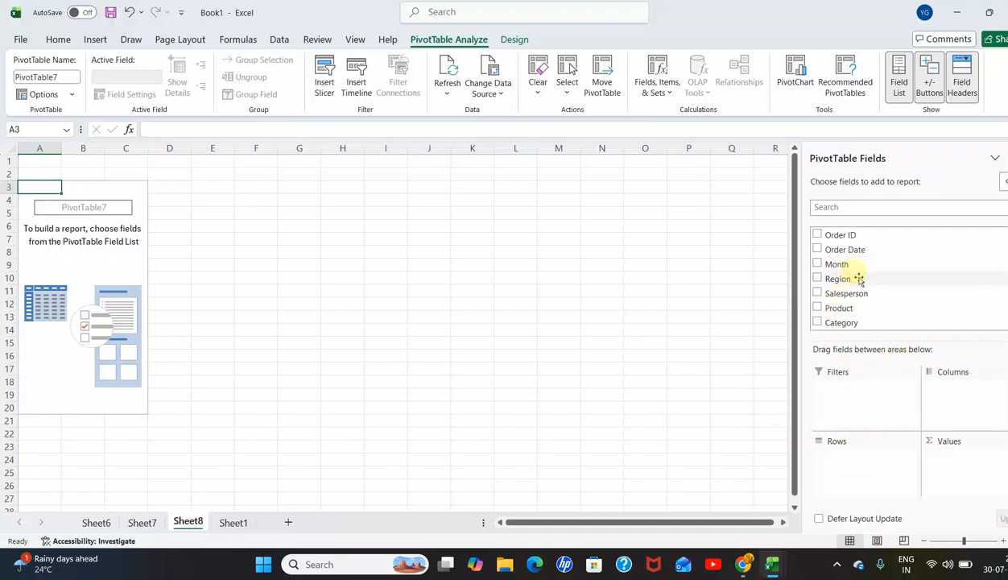
Step: Build the new PivotTable with Salesperson as the row field and the sum of Sales as the value field
drag(841, 295, 833, 454)
scroll(853, 266, down, 1)
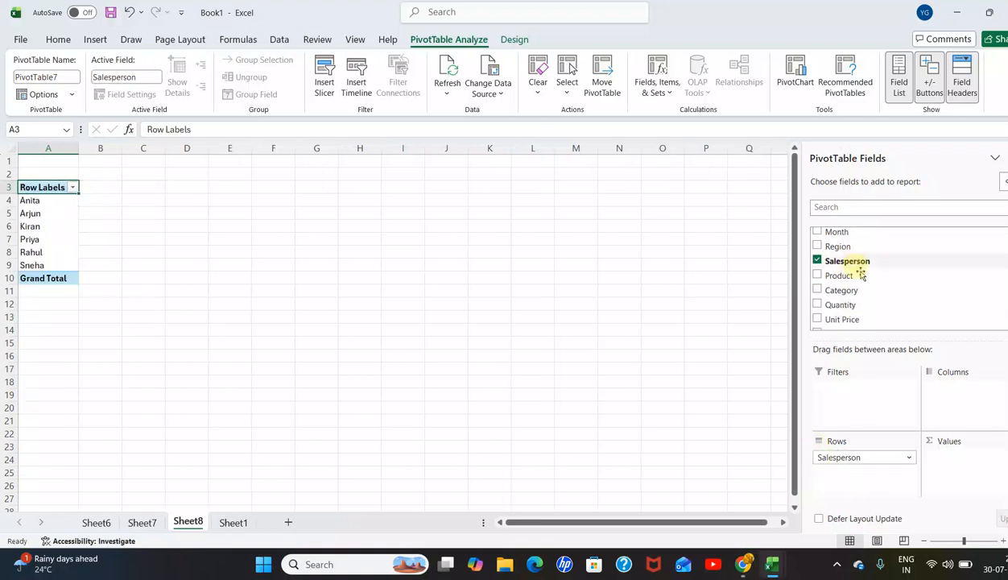
scroll(855, 297, down, 1)
drag(817, 305, 954, 473)
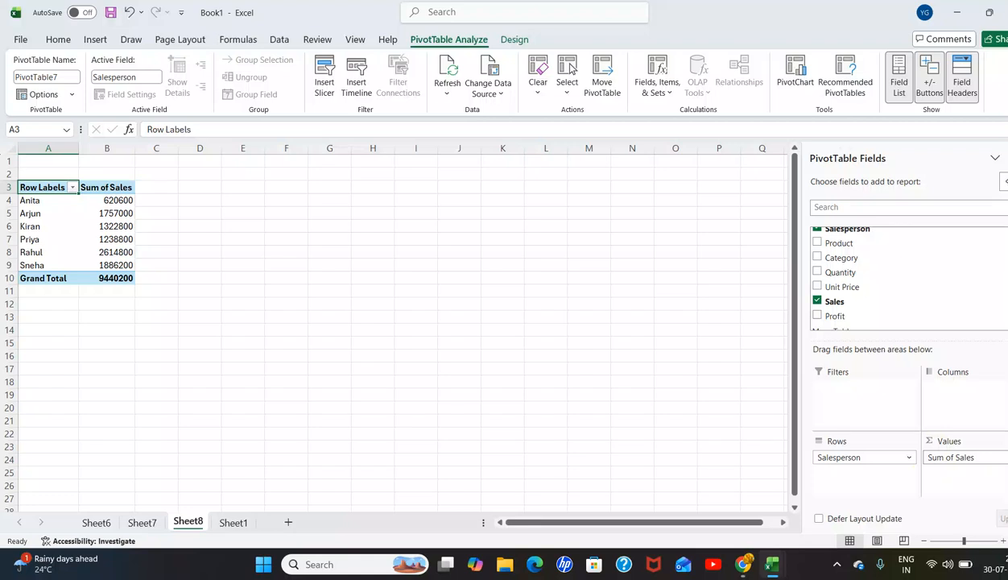
click(958, 457)
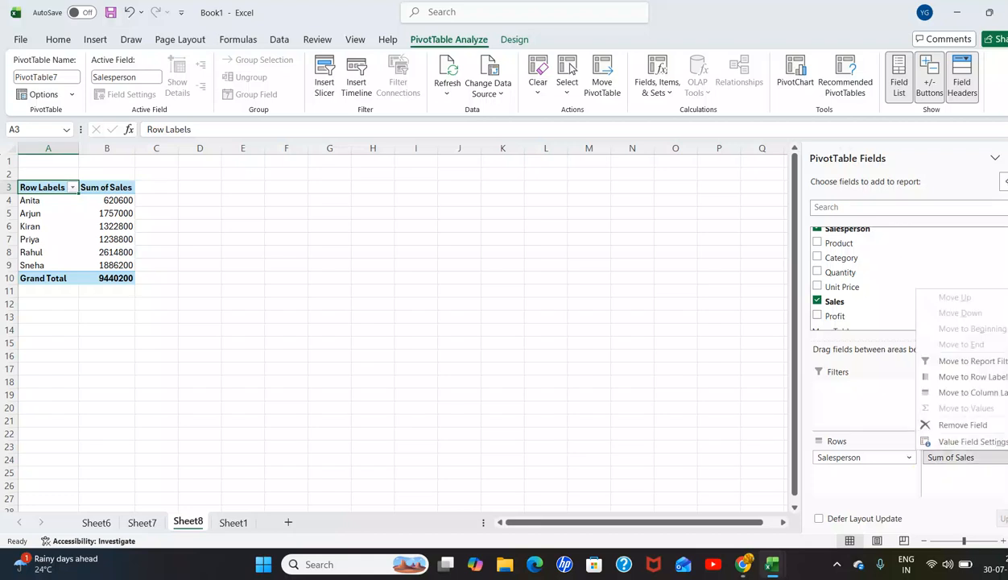
click(256, 395)
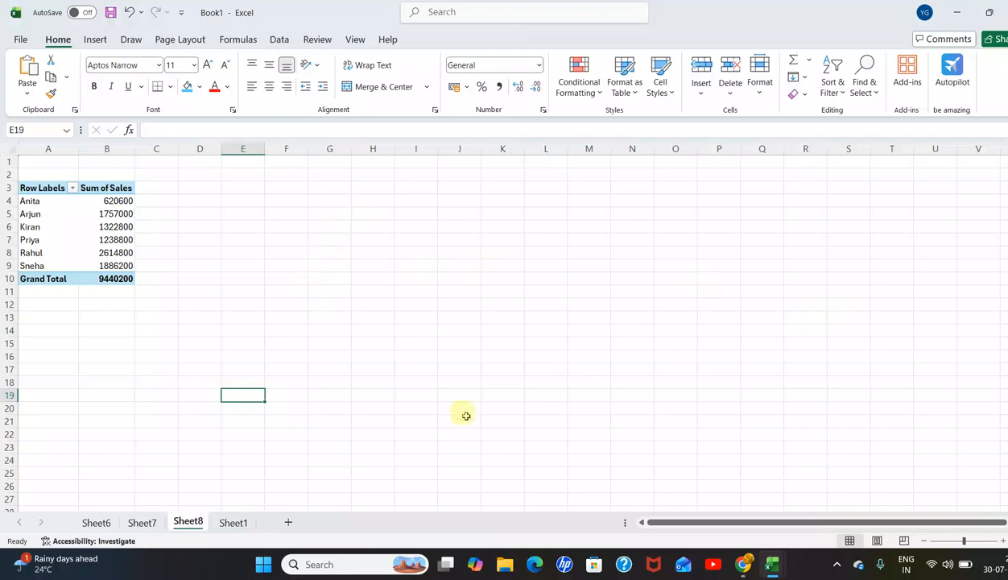
Step: Go back to the order data on Sheet1 and insert another PivotTable of $C$2:$M$102 on a new worksheet
click(230, 522)
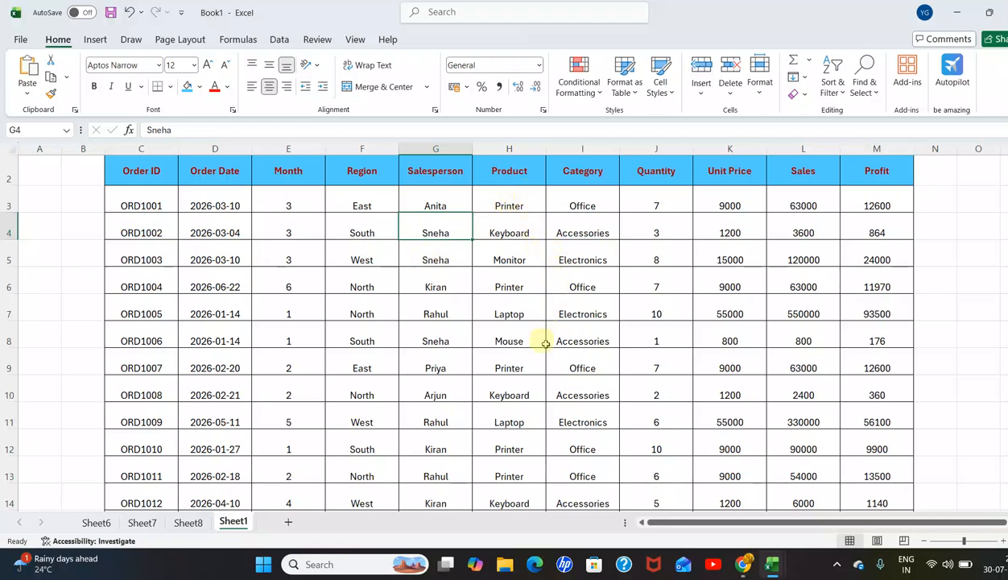
scroll(535, 362, up, 1)
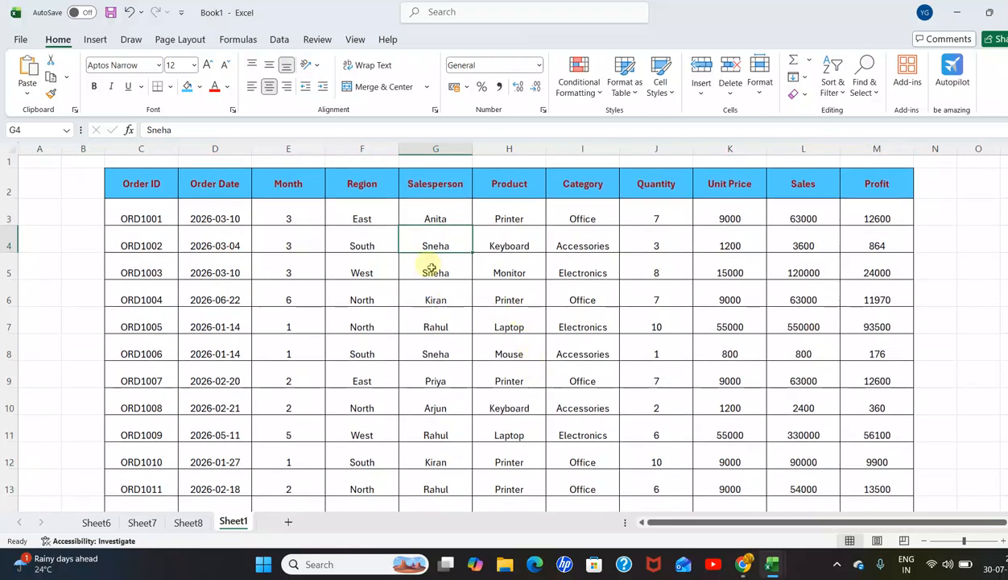
click(447, 298)
click(442, 245)
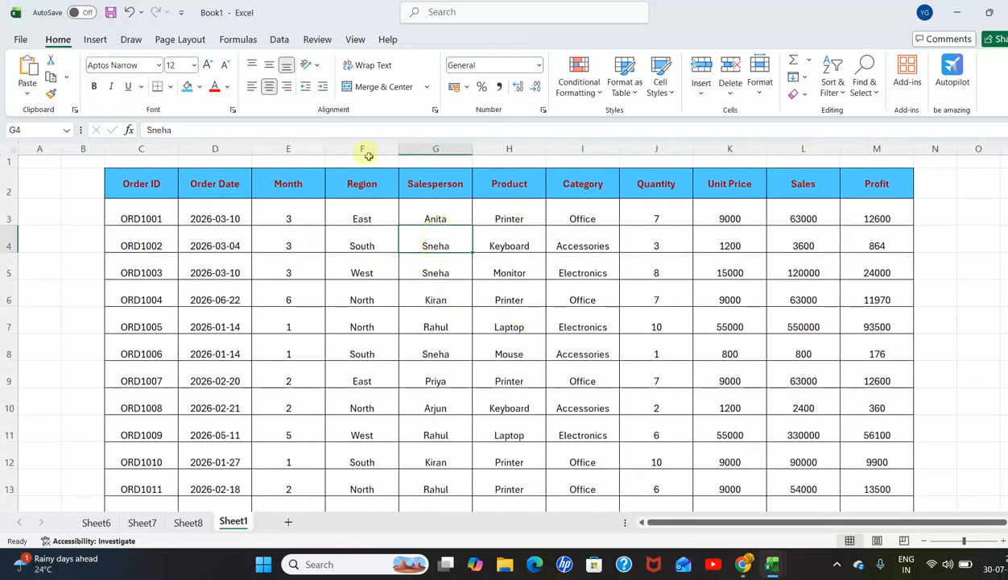
click(95, 40)
click(33, 87)
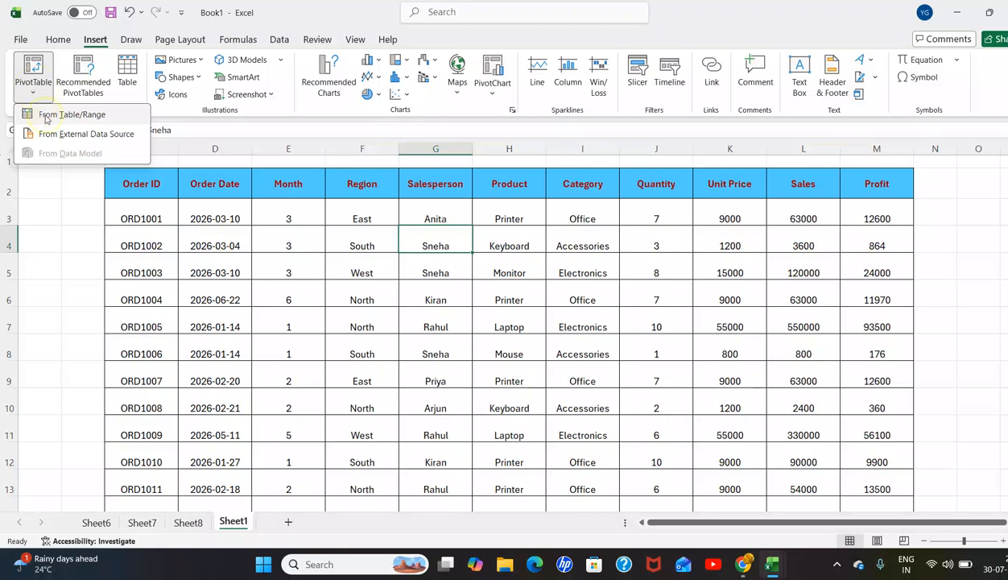
click(45, 117)
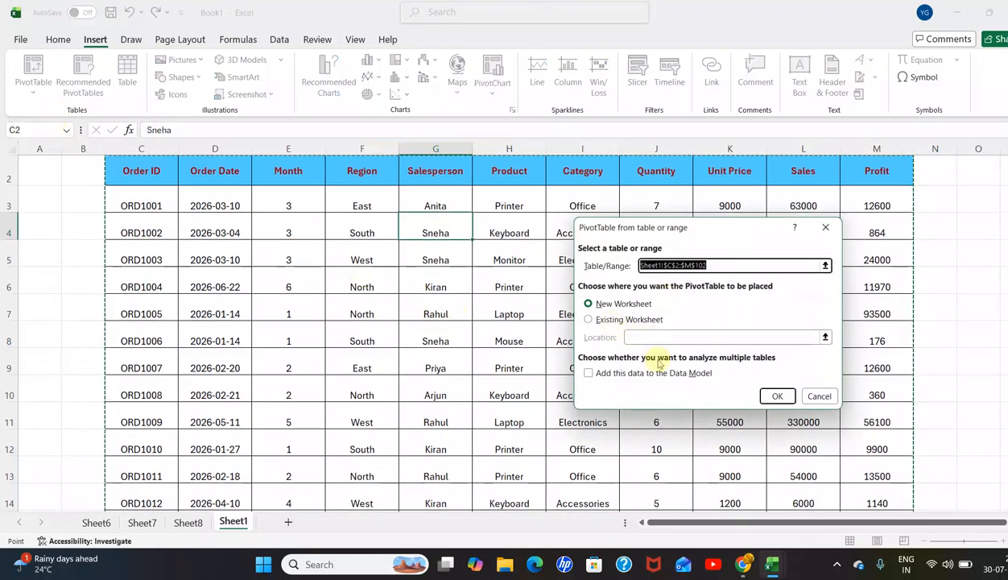
click(777, 395)
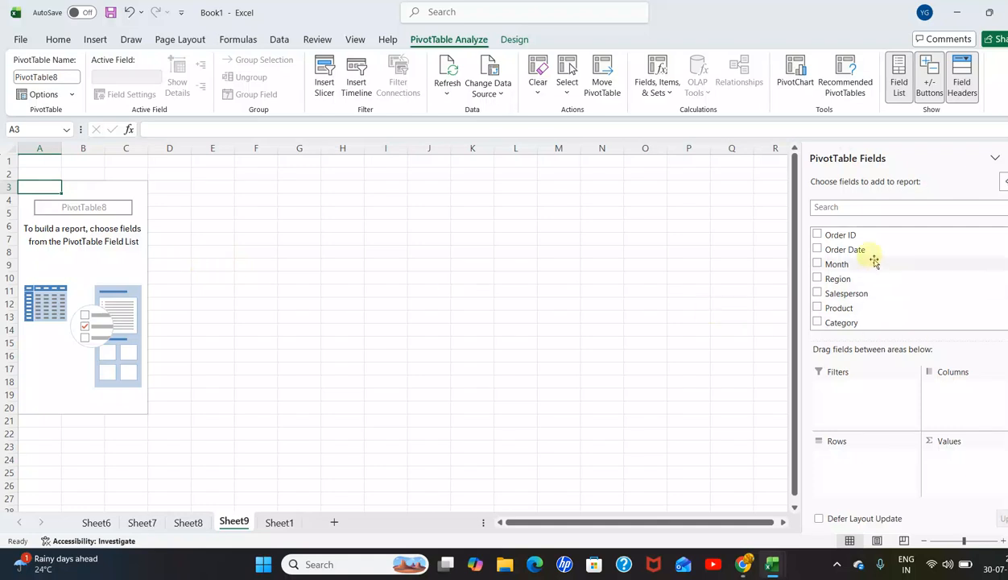
Step: Set up the new PivotTable with Product in the rows and the sum of Sales as the values
scroll(873, 262, down, 1)
drag(829, 276, 834, 458)
scroll(853, 298, down, 2)
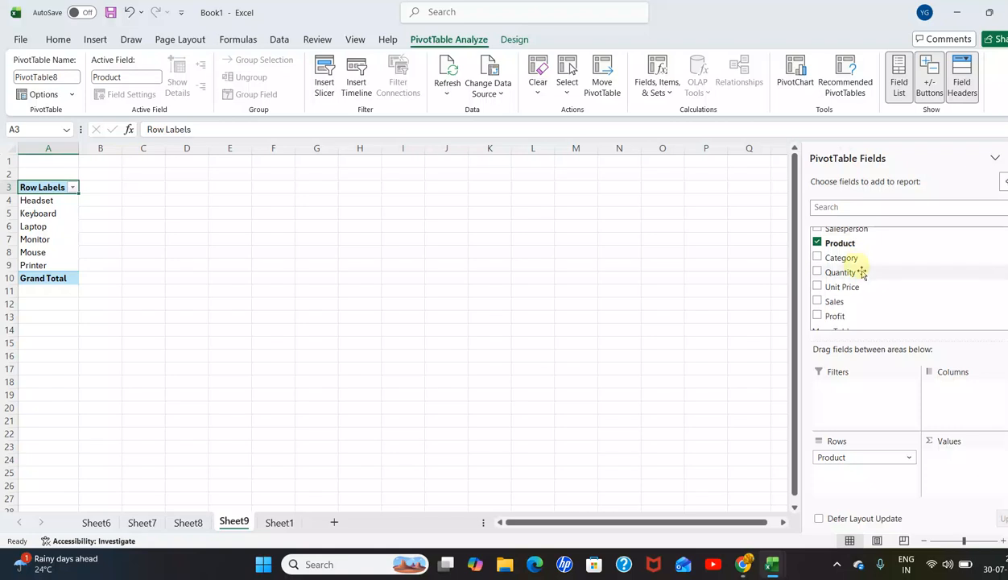
drag(834, 302, 945, 466)
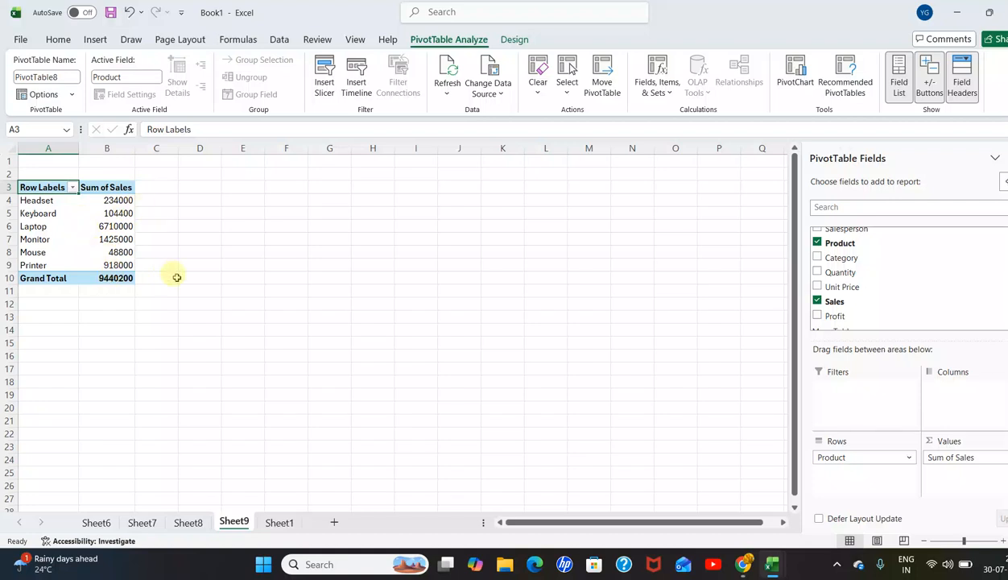
Step: Return to Sheet1 and create one more PivotTable from $C$2:$M$102 on a new worksheet
click(281, 522)
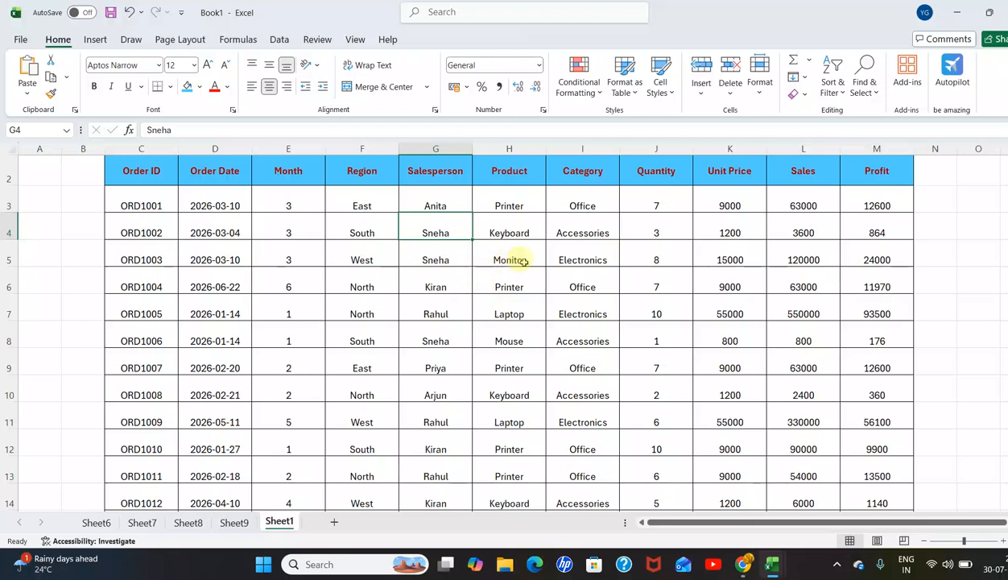
click(672, 261)
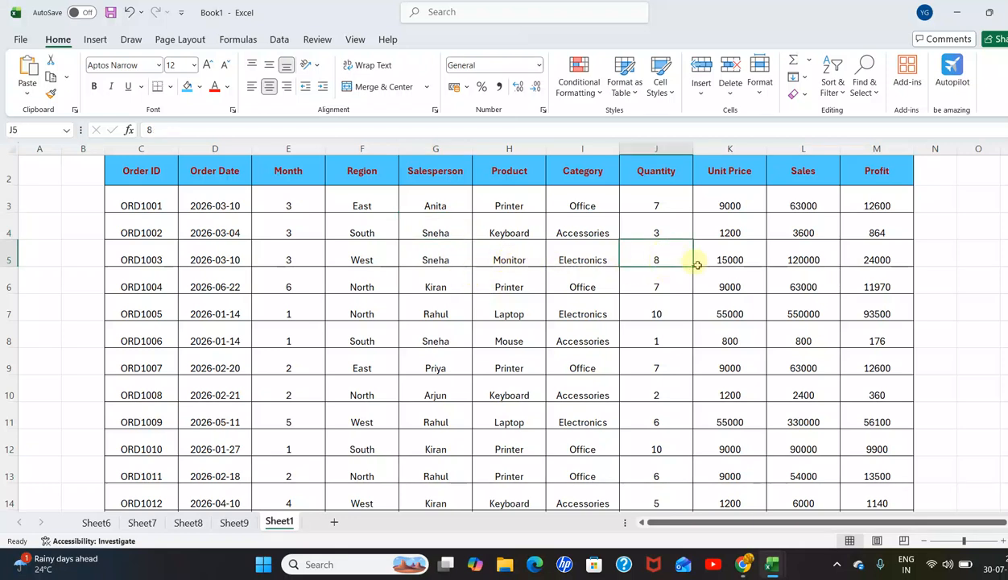
click(97, 40)
click(37, 80)
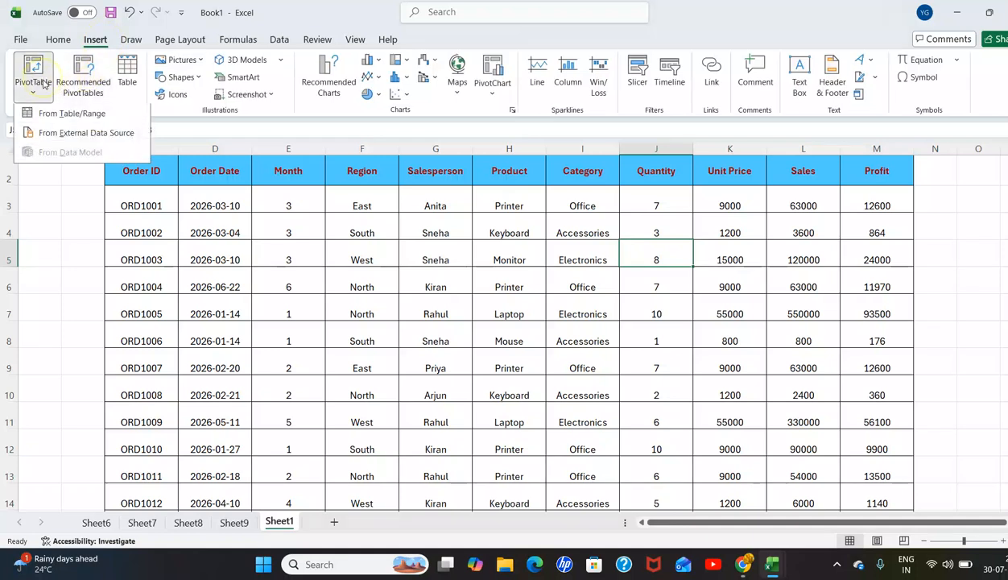
click(71, 114)
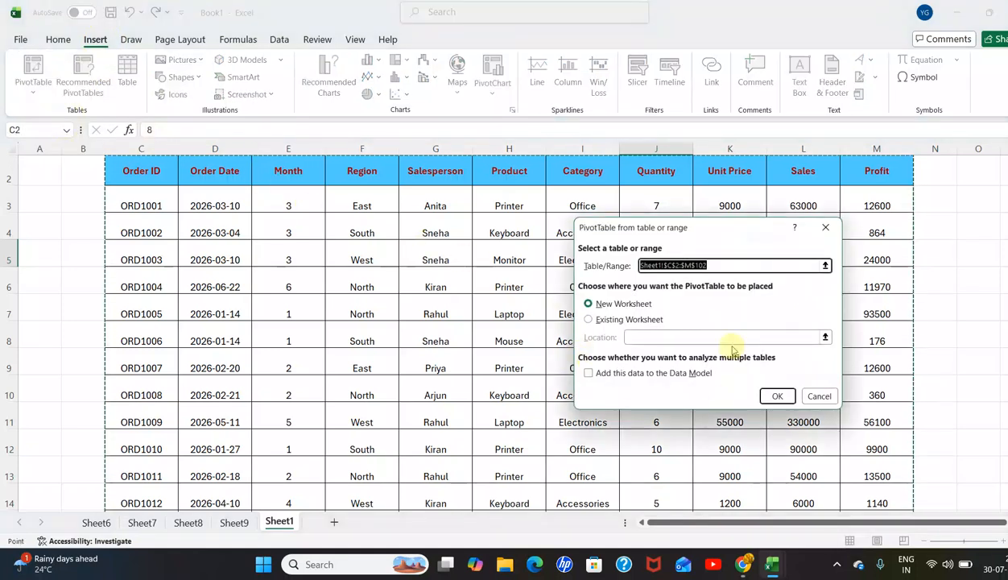
click(771, 395)
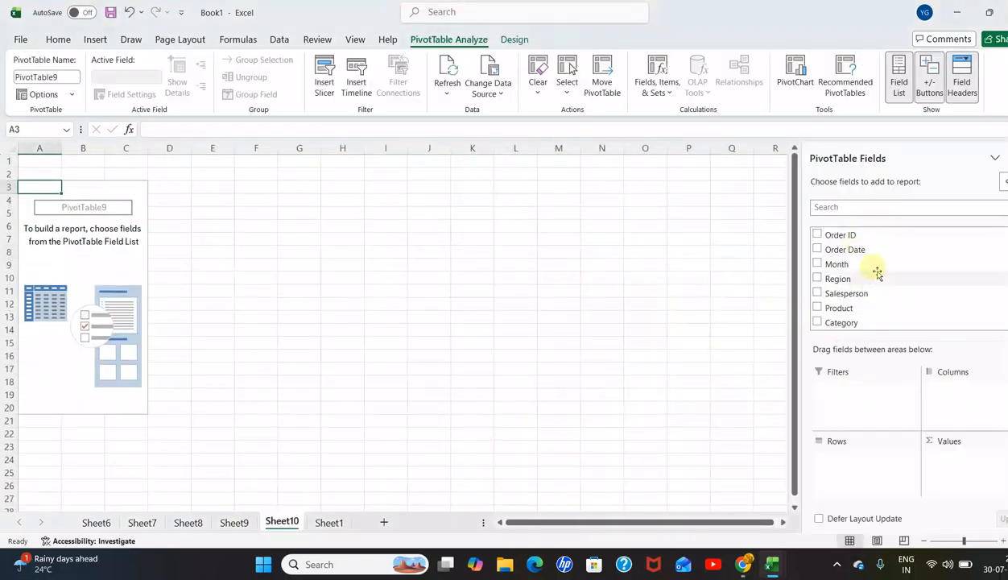
Step: Add Category as the row field and the sum of Sales as the value field of the new PivotTable
scroll(841, 298, down, 1)
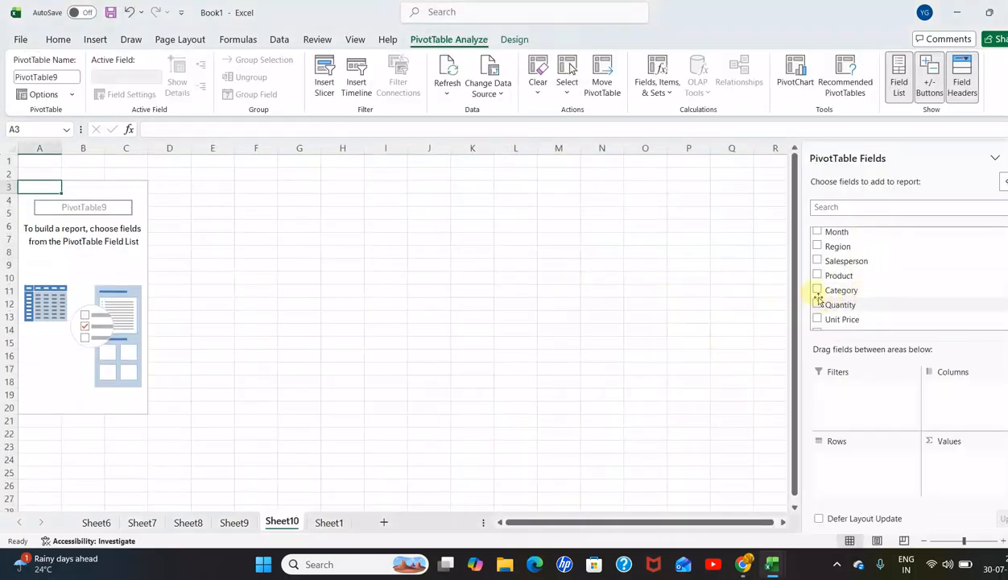
click(817, 291)
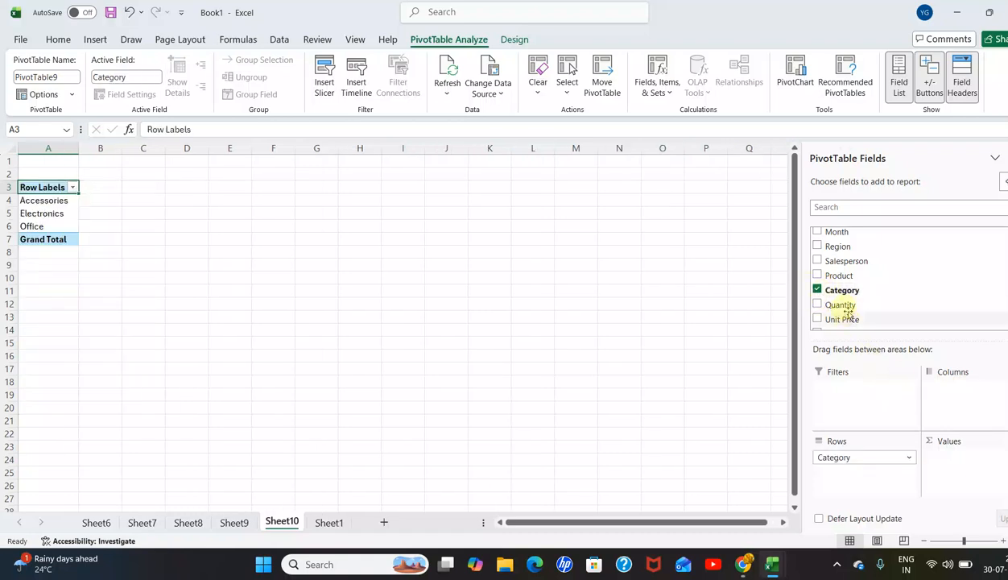
scroll(881, 281, down, 1)
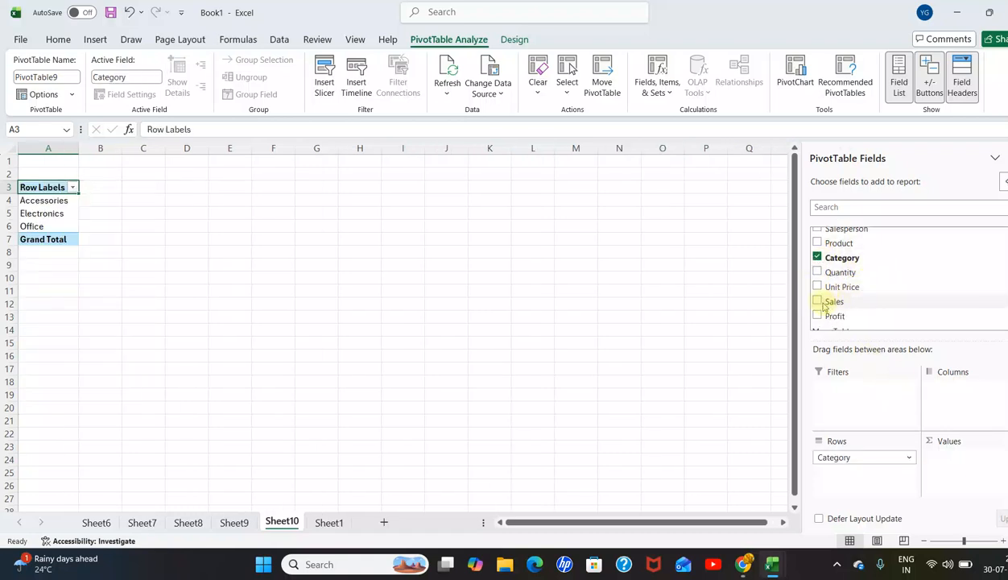
drag(817, 305, 948, 465)
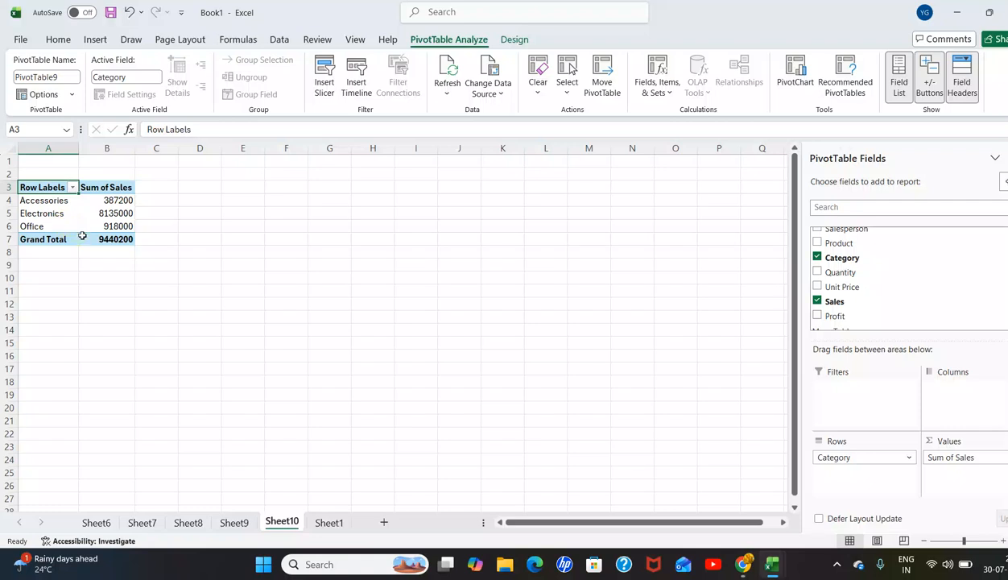
Step: Sort the category Sum of Sales values ascending, and finish with them sorted from largest to smallest
mouse_move(83, 236)
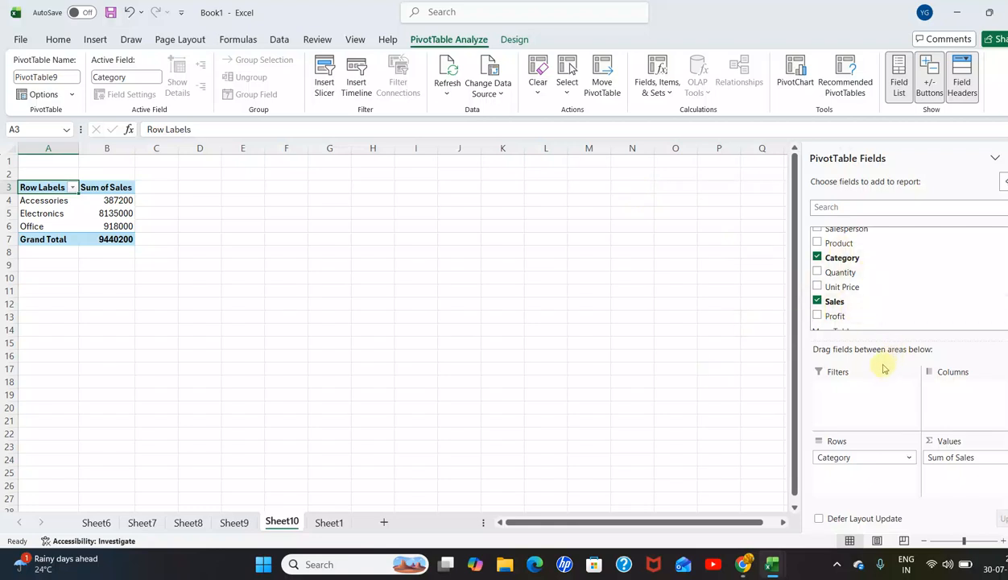
drag(118, 204, 121, 227)
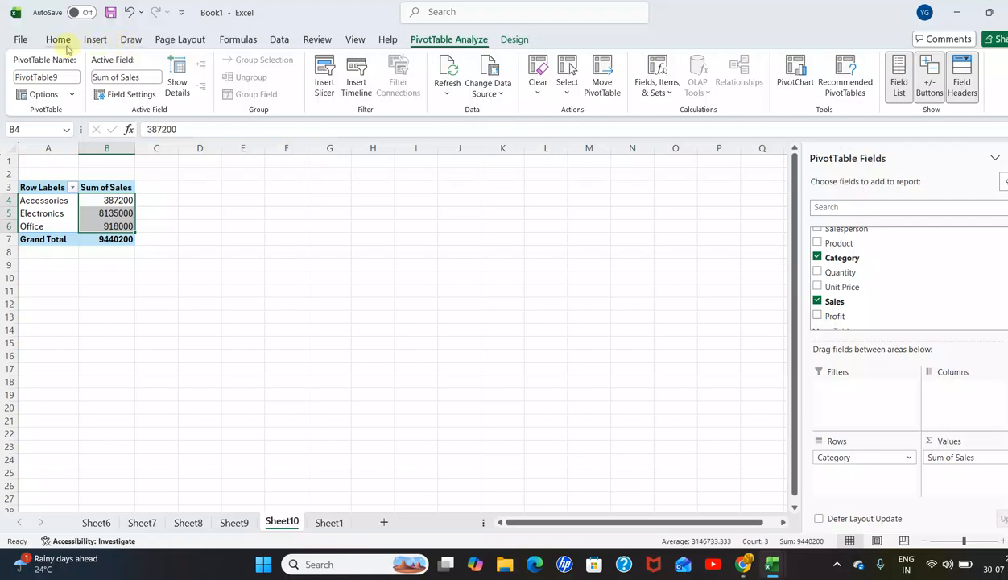
click(279, 39)
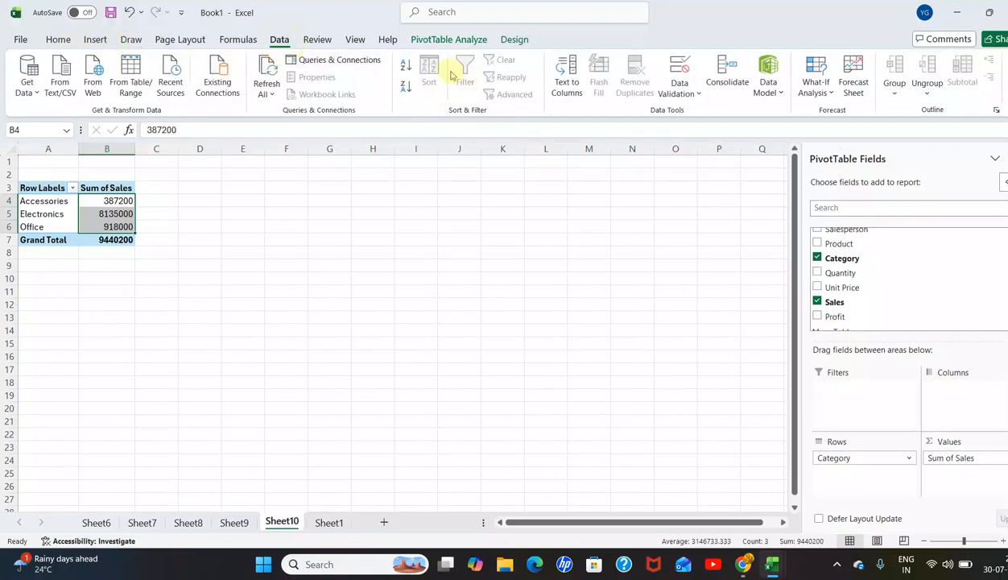
click(406, 73)
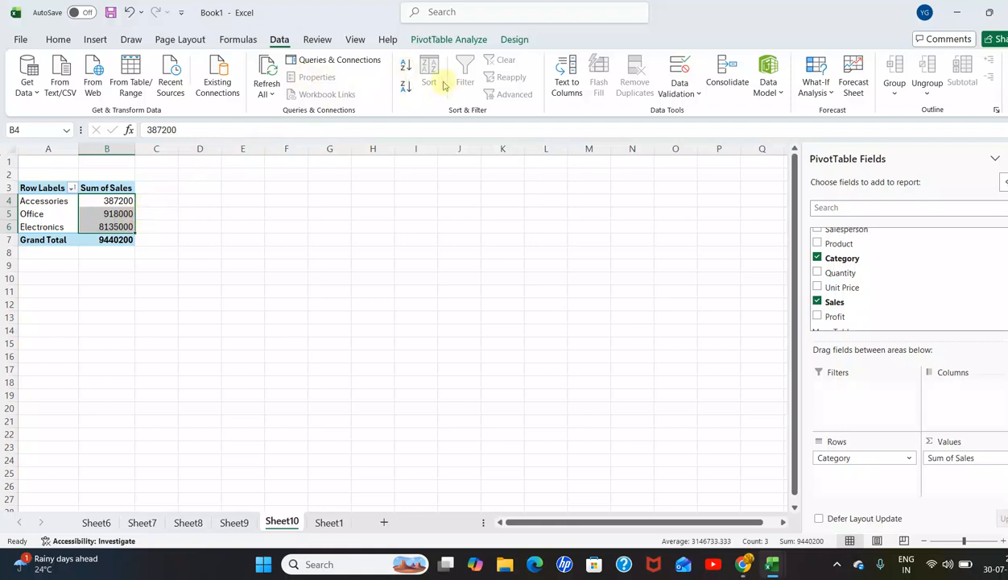
click(405, 86)
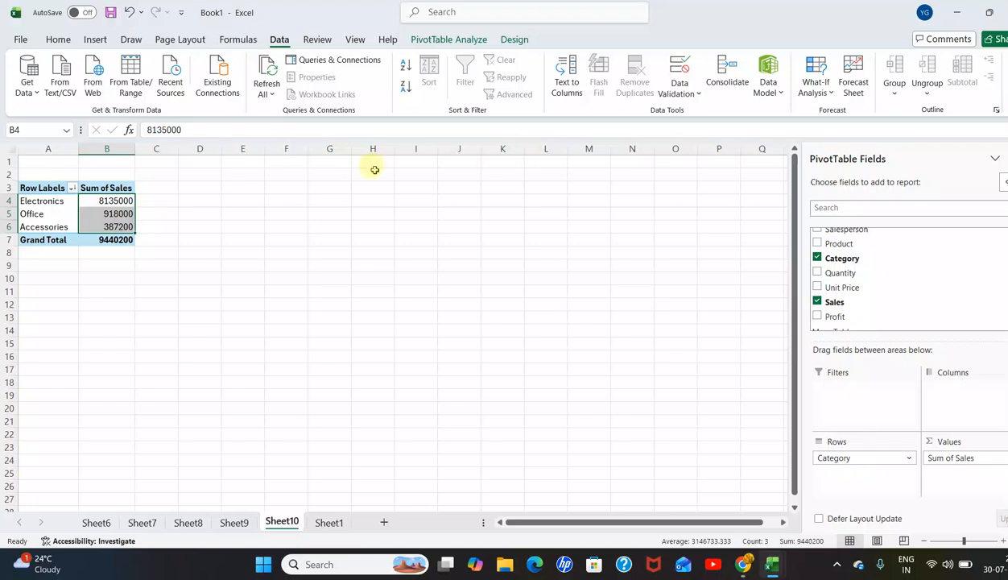
Step: From Sheet1, build a PivotTable on a new worksheet with Product rows and the sum of Profit, and return to Sheet1
click(332, 527)
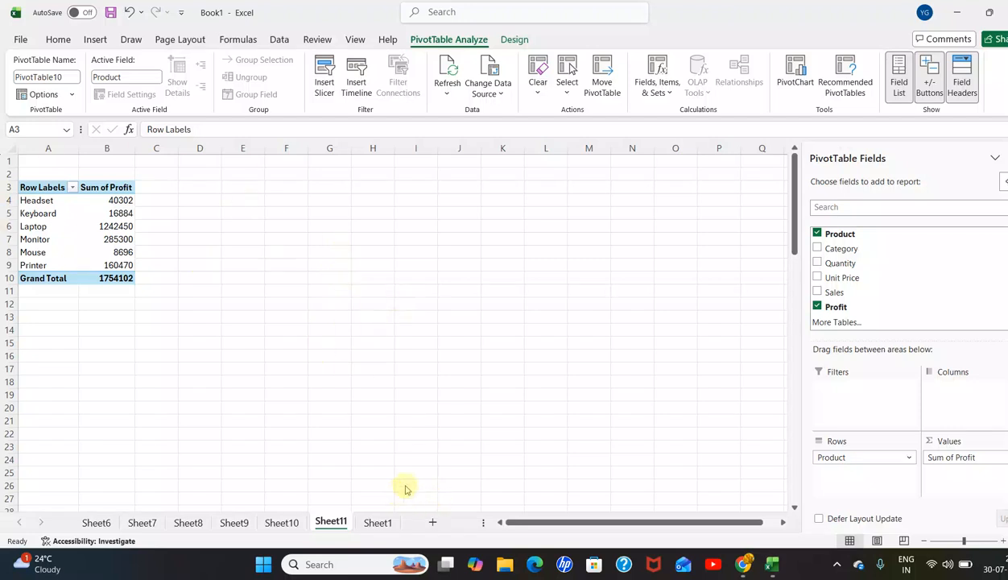
scroll(859, 287, up, 3)
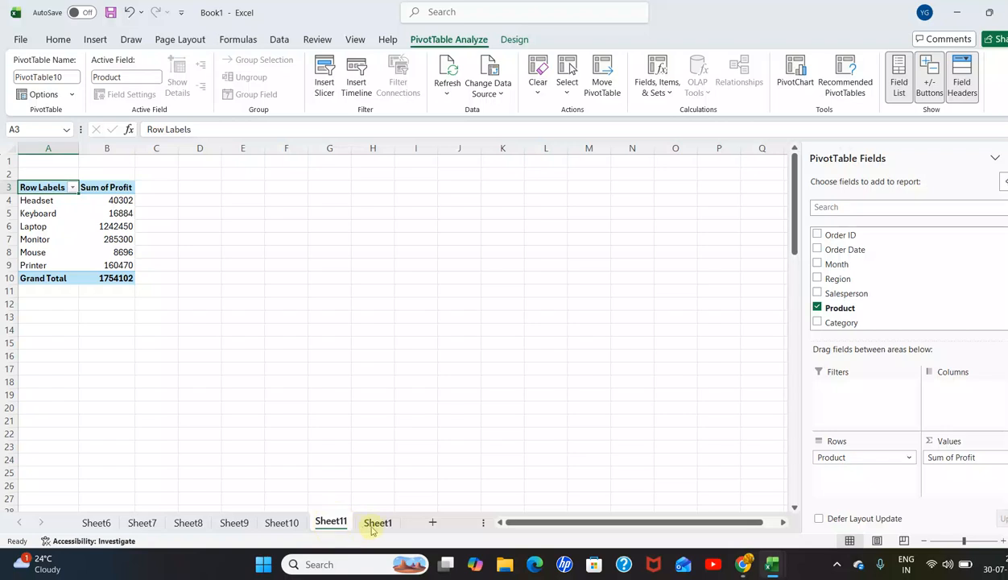
click(367, 523)
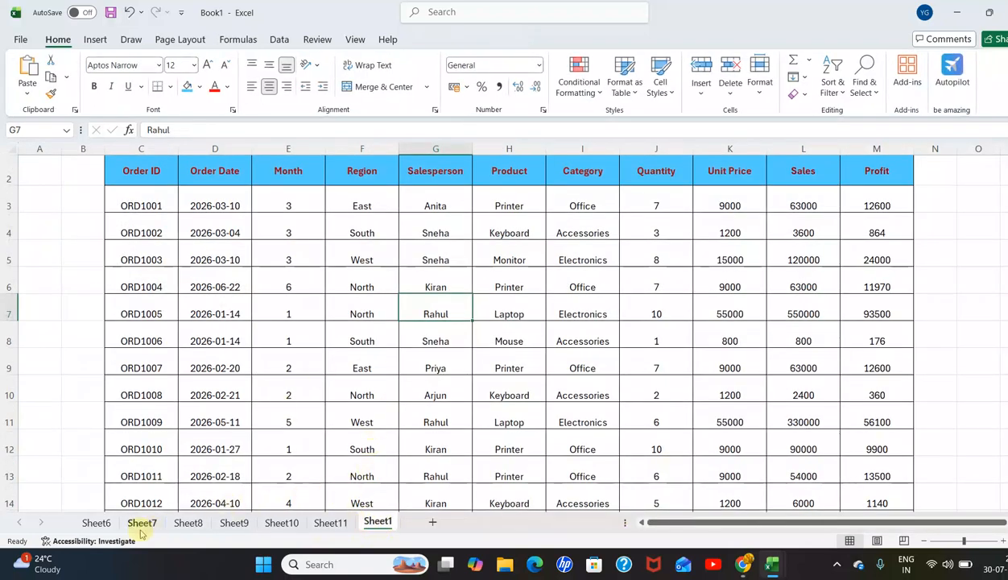